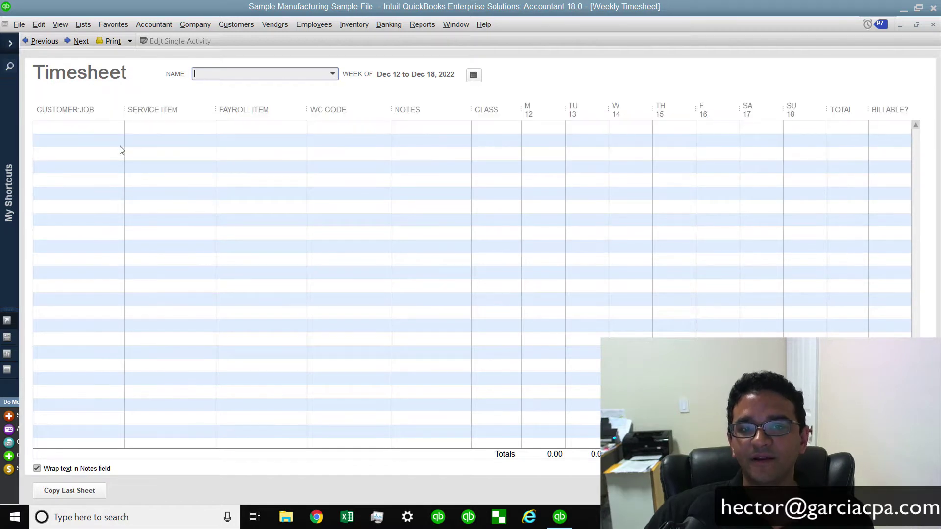
Step: Choose the first employee and assign Dunning's Pool Depot jobs to three timesheet rows
click(333, 74)
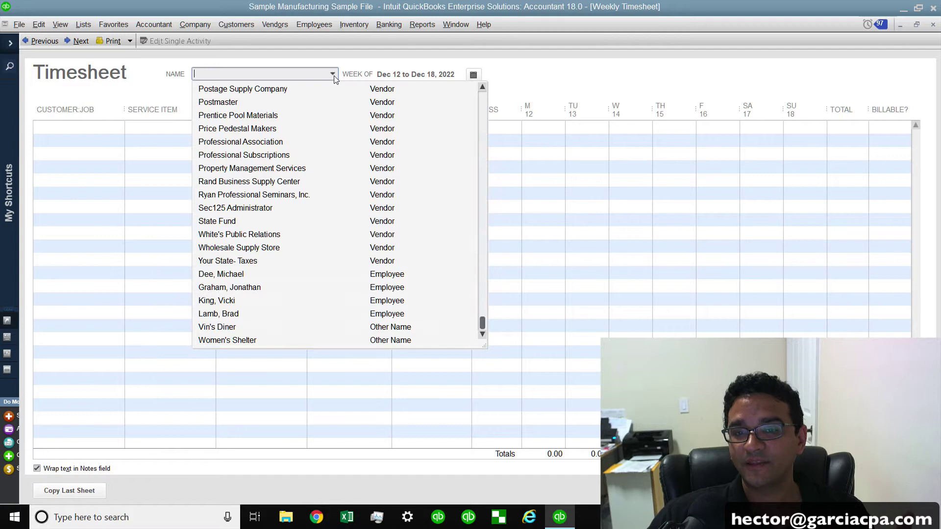
click(251, 275)
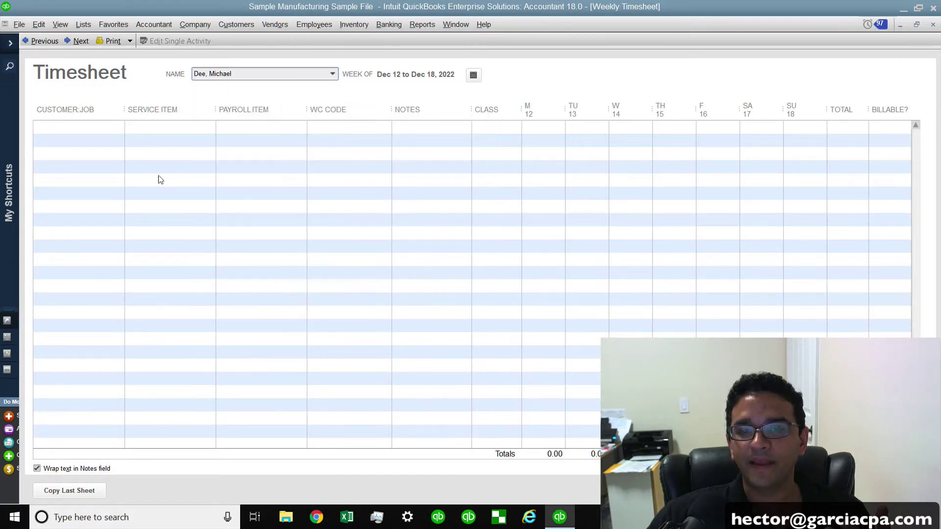
click(114, 128)
click(119, 128)
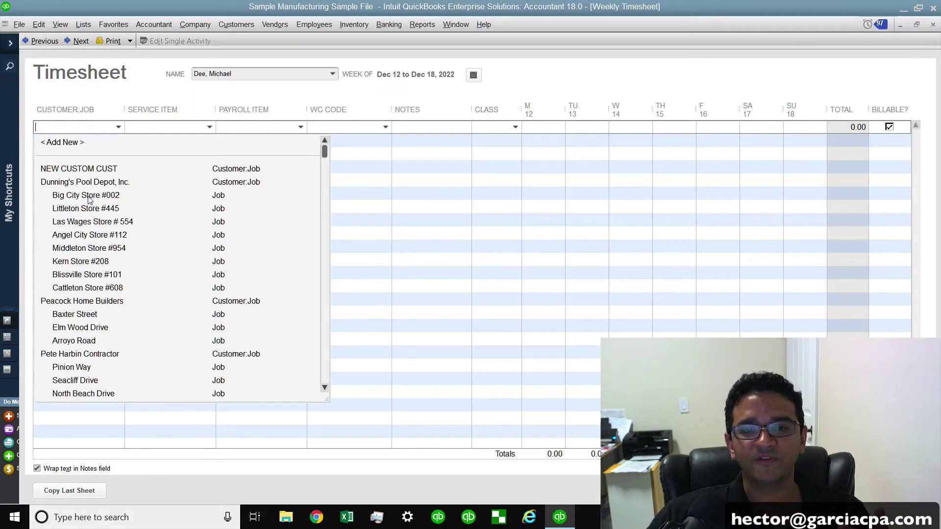
click(88, 195)
click(114, 140)
click(119, 140)
click(109, 241)
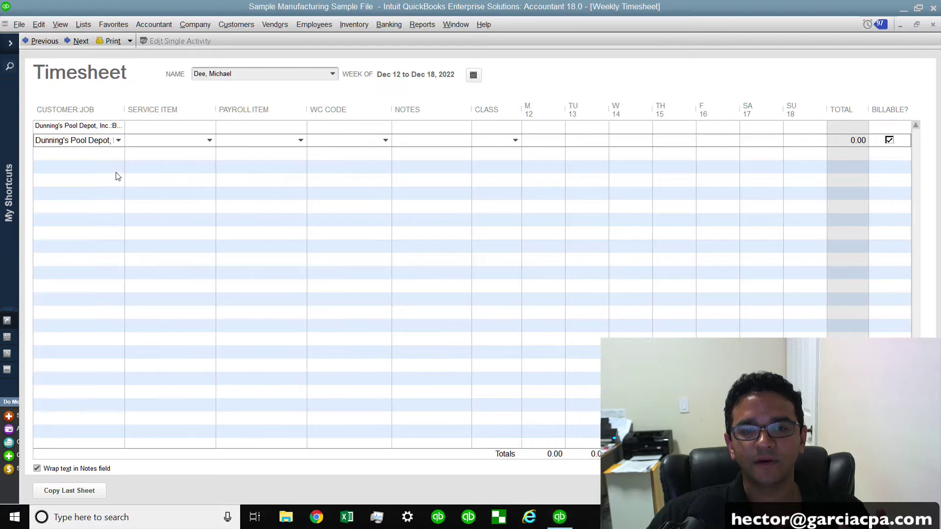
click(117, 154)
click(119, 153)
click(114, 273)
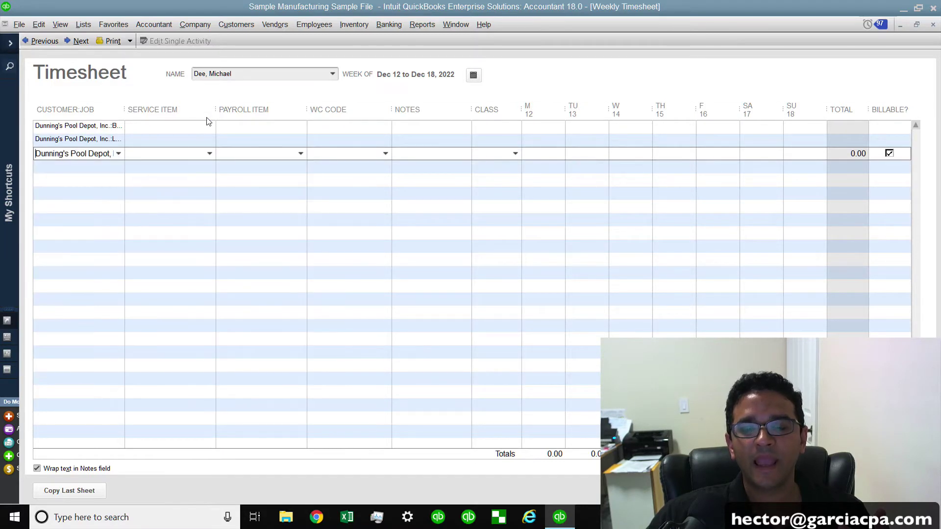
Step: Set the service items to Labor, Labor and Installation Labor on the three rows
click(207, 116)
click(211, 127)
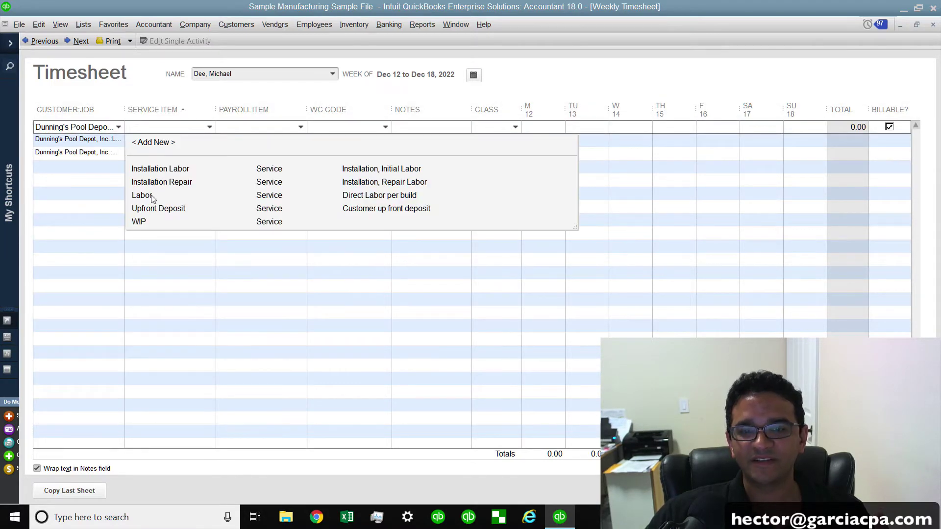
click(147, 195)
click(206, 141)
click(209, 141)
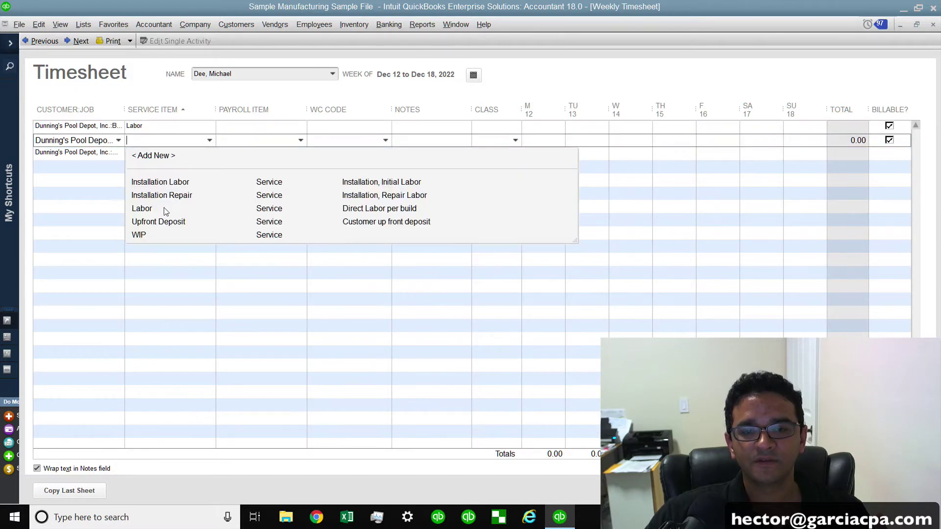
click(165, 209)
click(208, 153)
click(210, 154)
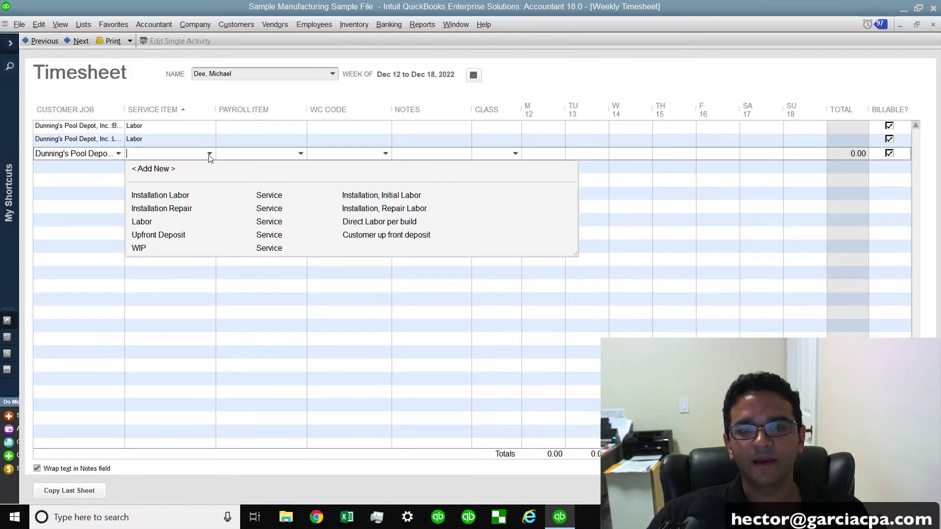
click(178, 195)
Step: Set rows one and two to payroll item Sick - Salary, accepting the rate warnings
click(300, 127)
click(300, 127)
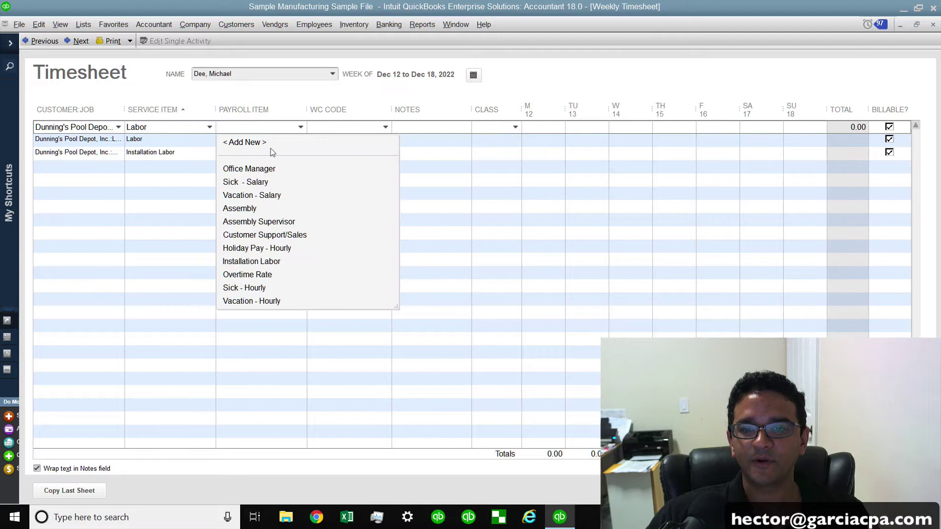
click(257, 182)
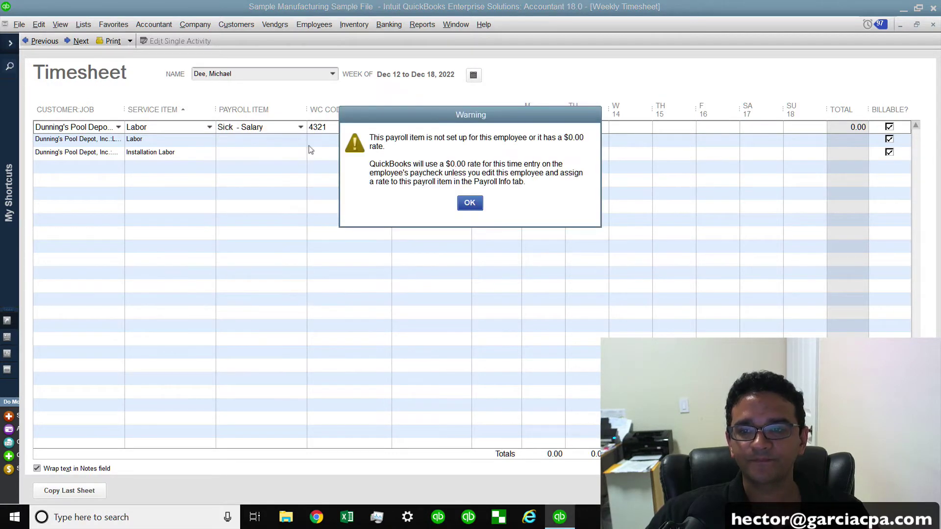
click(469, 203)
click(300, 141)
click(300, 141)
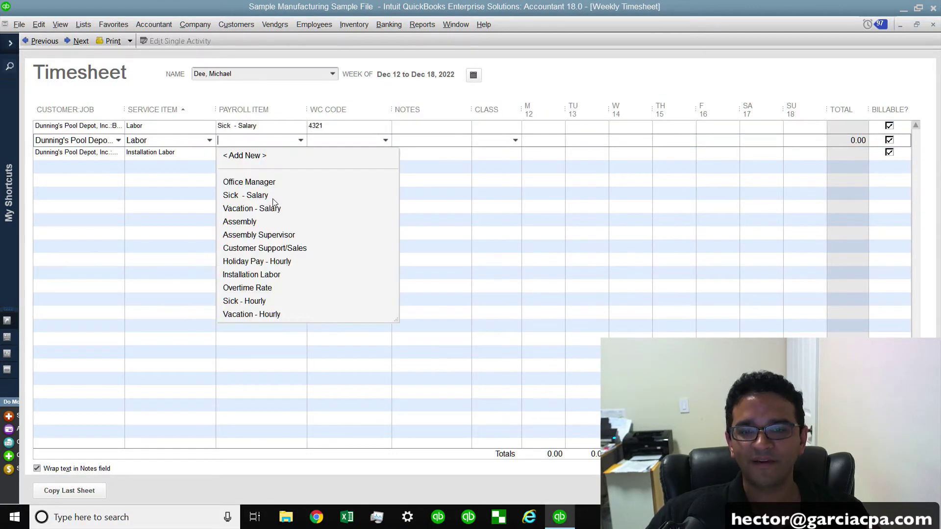
click(260, 193)
click(471, 203)
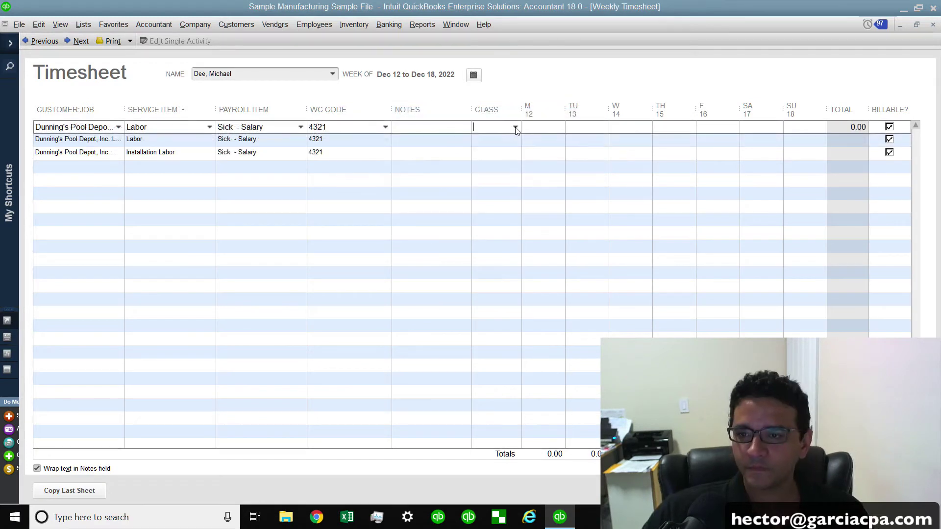
Step: Assign classes Fabsuite, OEM and Retail to the three rows
click(515, 127)
click(493, 169)
click(515, 141)
click(515, 141)
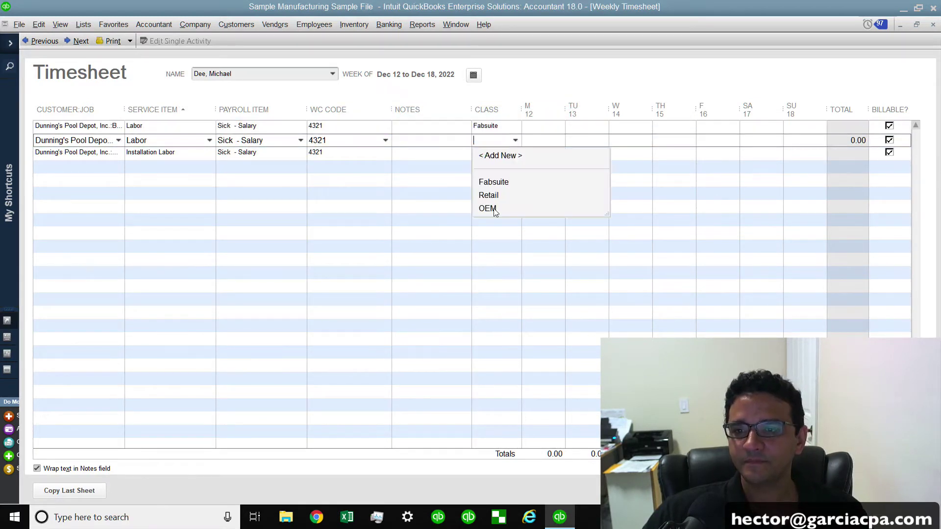
click(494, 209)
click(515, 157)
click(515, 154)
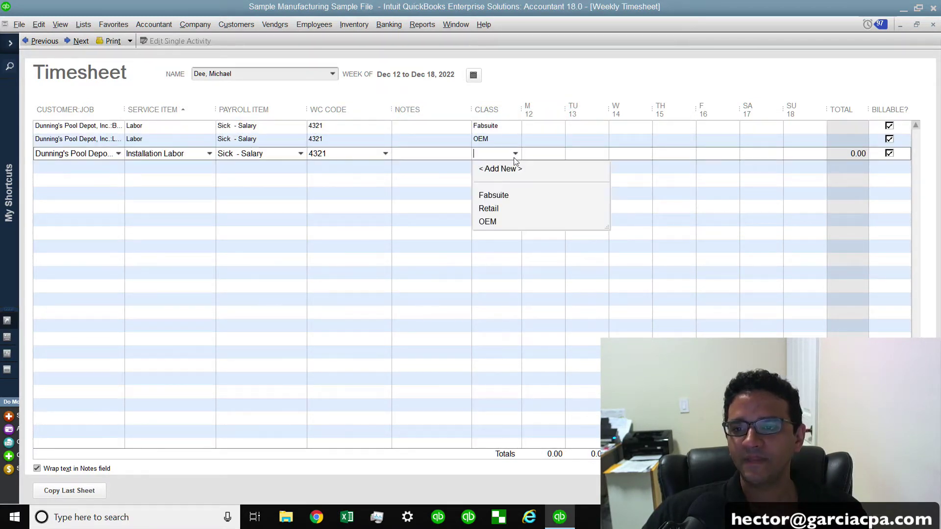
click(494, 208)
click(540, 127)
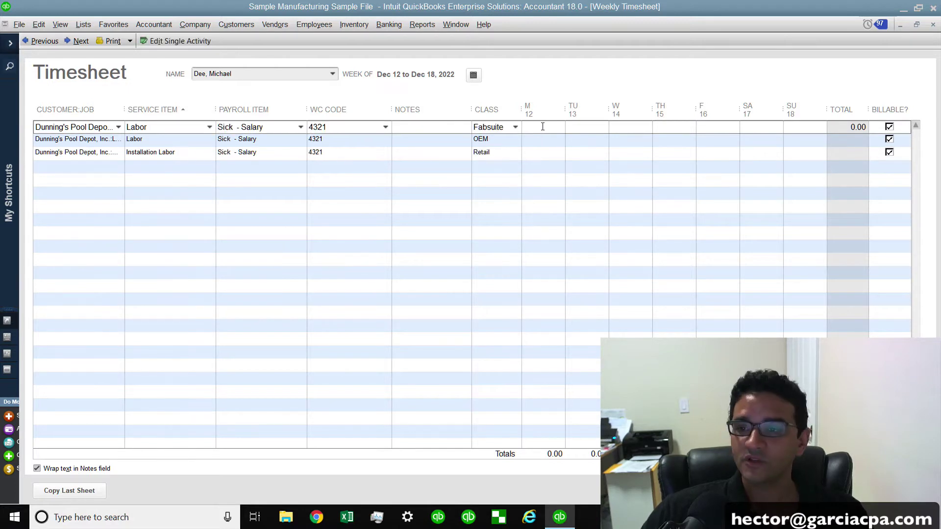
Step: Enter daily hours totalling 10, 18 and 9, make row two non-billable, then go to next week
click(589, 138)
text(8)
click(631, 154)
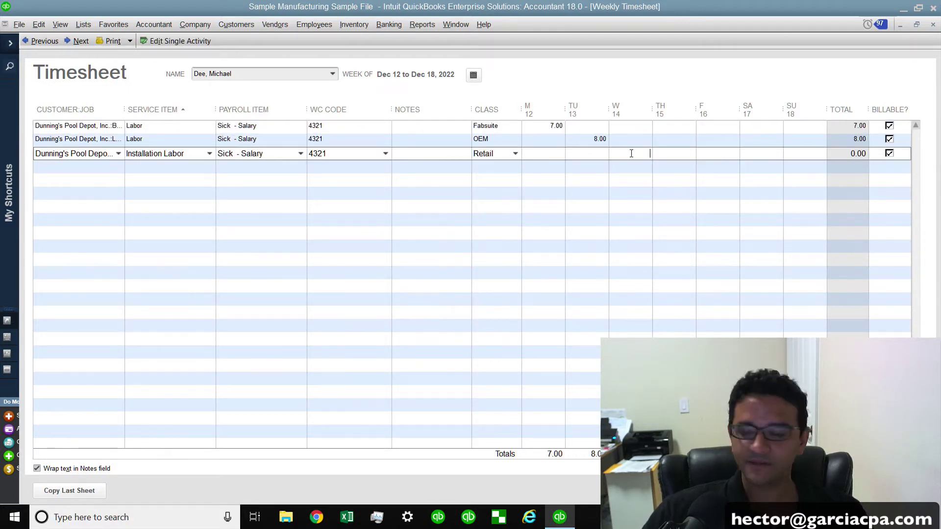
text(9)
click(681, 144)
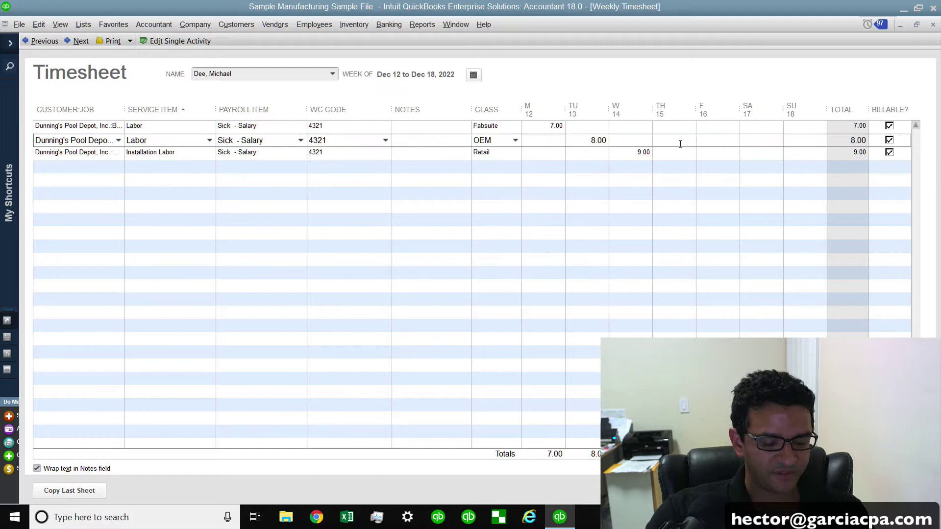
text(10)
click(714, 131)
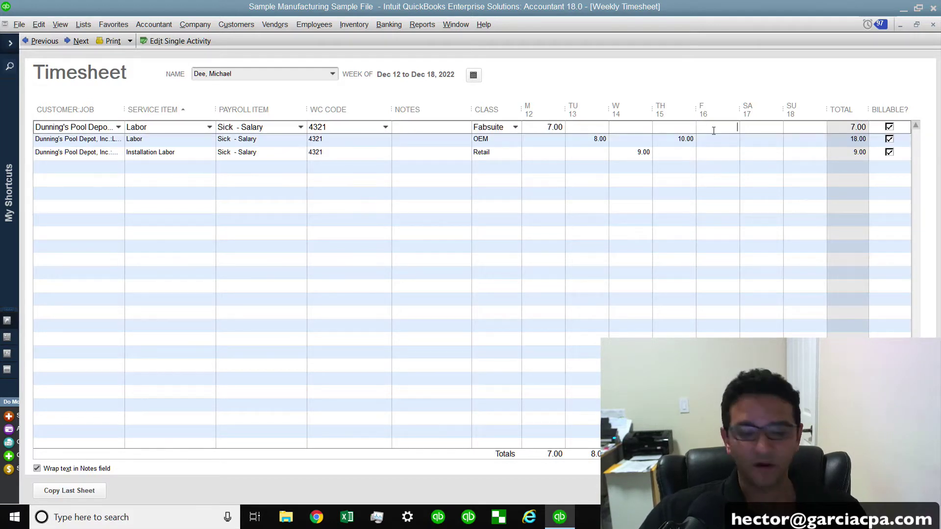
text(3)
click(695, 169)
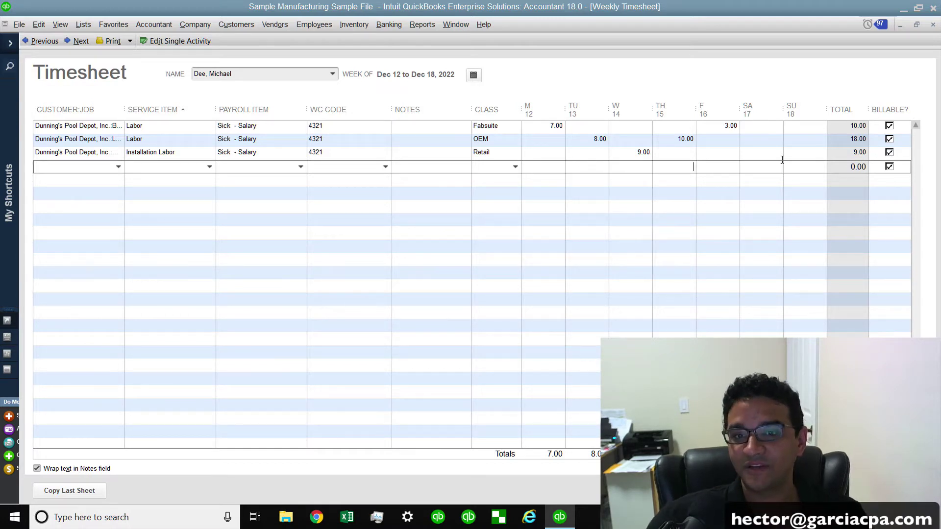
click(890, 140)
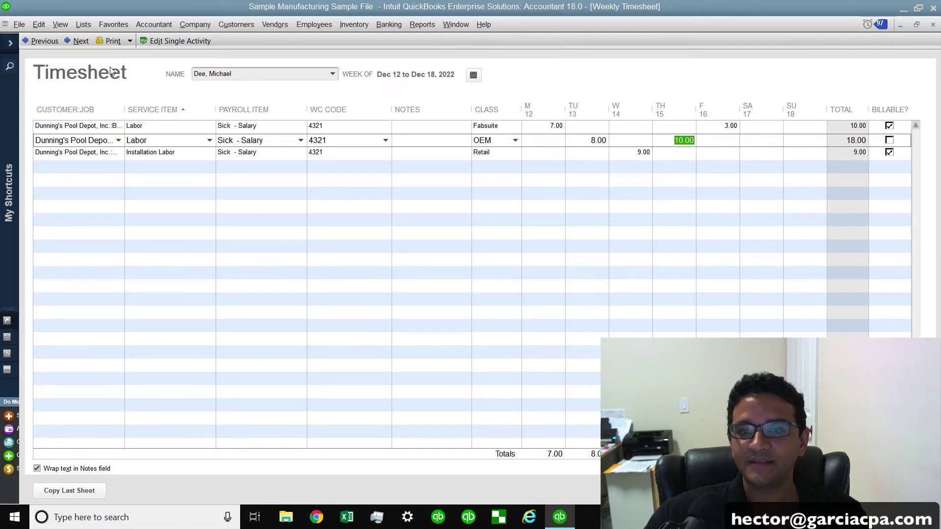
click(76, 42)
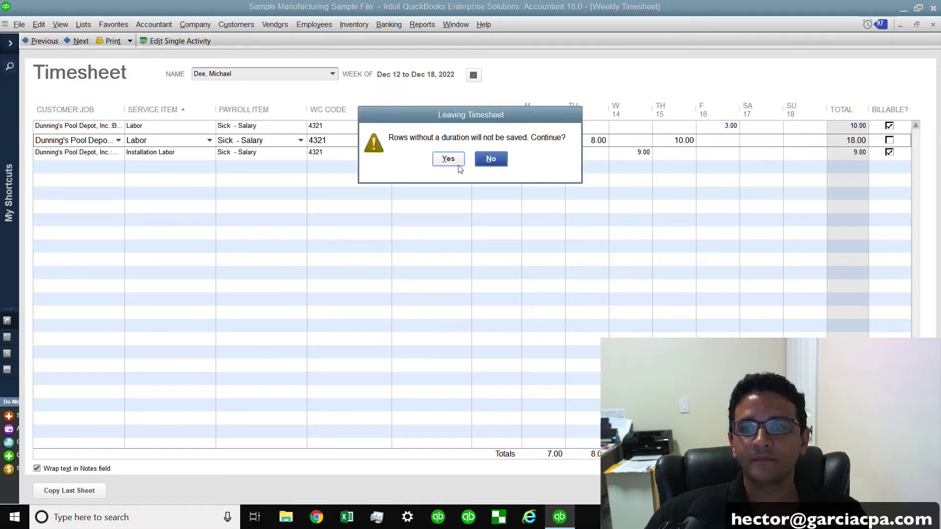
Step: Confirm leaving, pick the second employee, and assign Peacock Home Builders and Seacliff Drive jobs
click(447, 157)
click(333, 74)
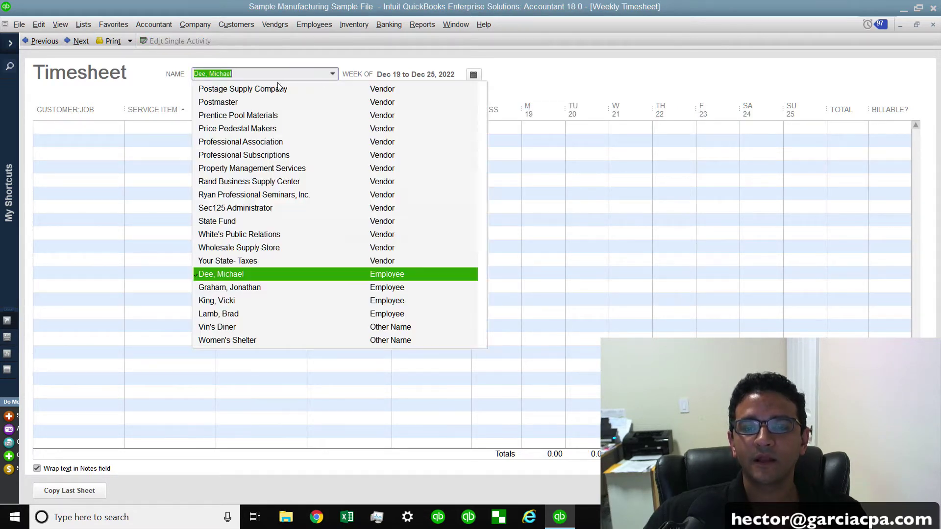
click(240, 290)
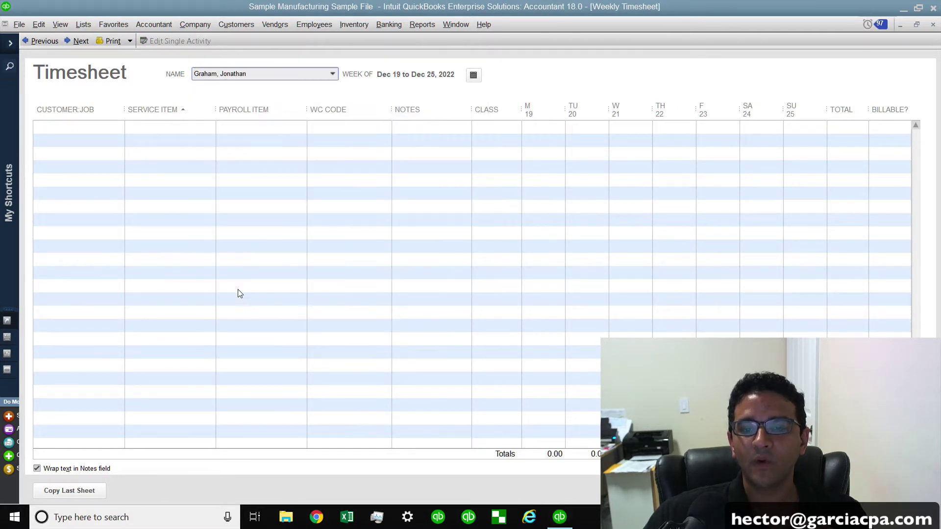
click(118, 129)
click(100, 300)
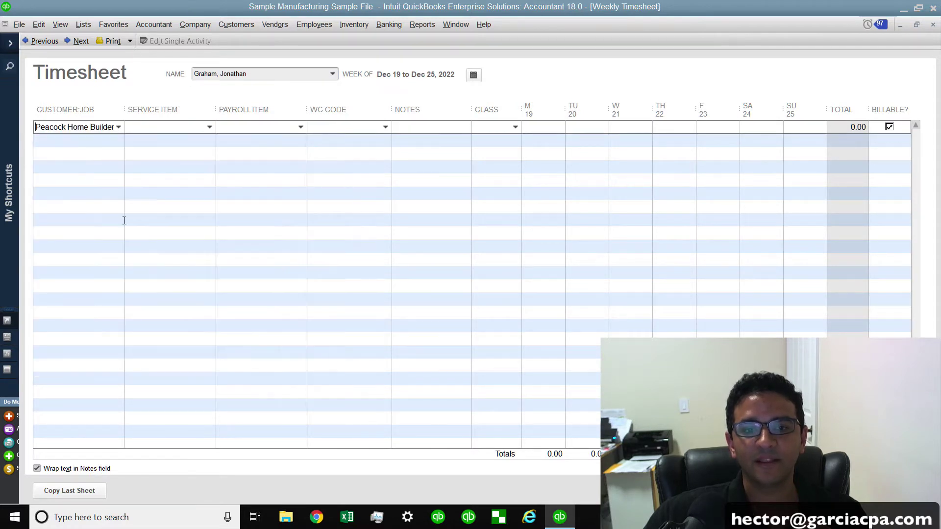
click(118, 140)
click(111, 393)
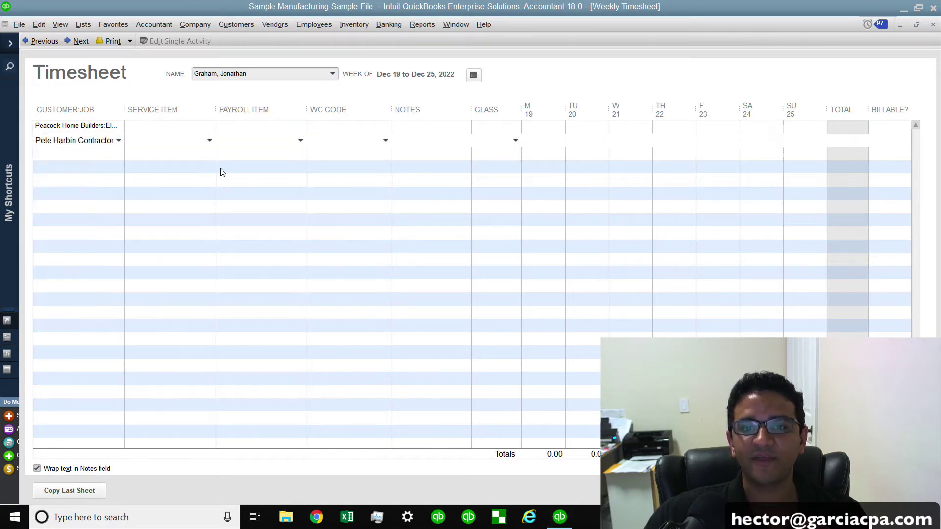
Step: Set both rows' service item to Labor and class row one as Fabsuite
click(210, 128)
click(167, 196)
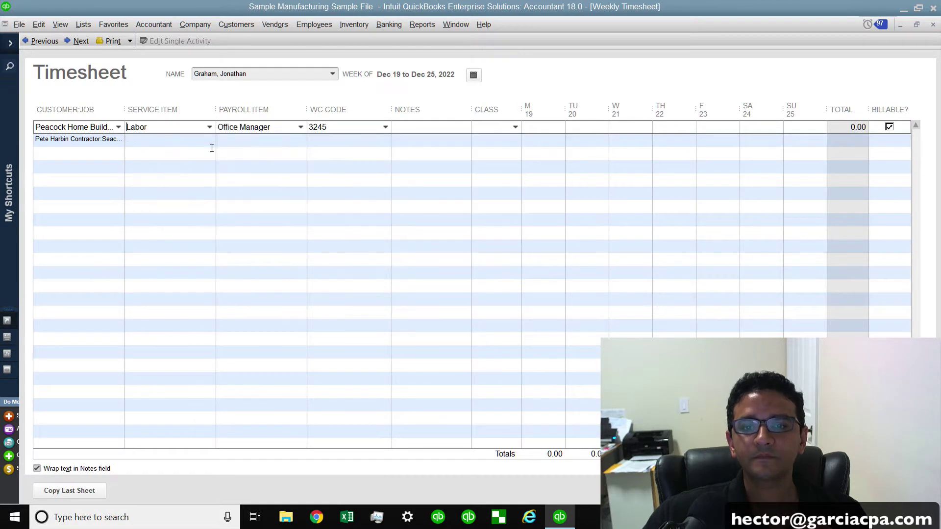
click(209, 141)
click(165, 209)
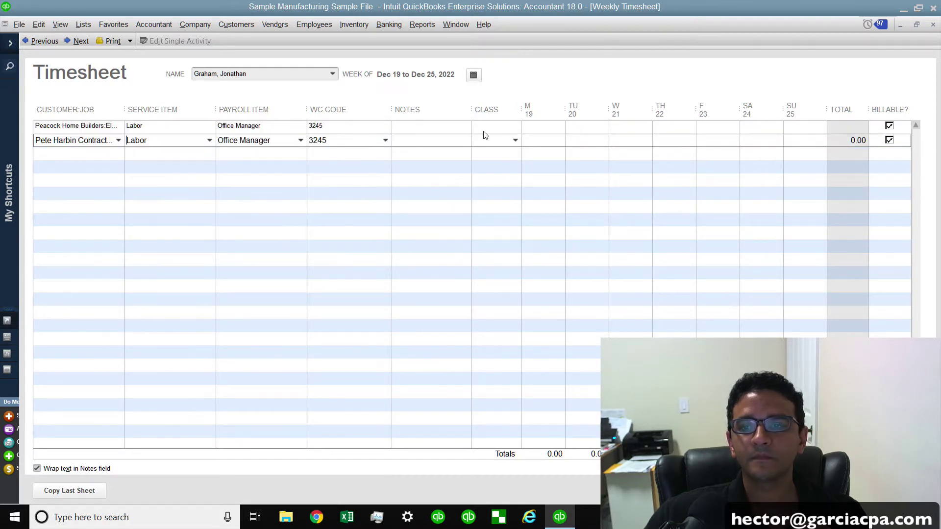
click(515, 127)
click(507, 169)
click(515, 141)
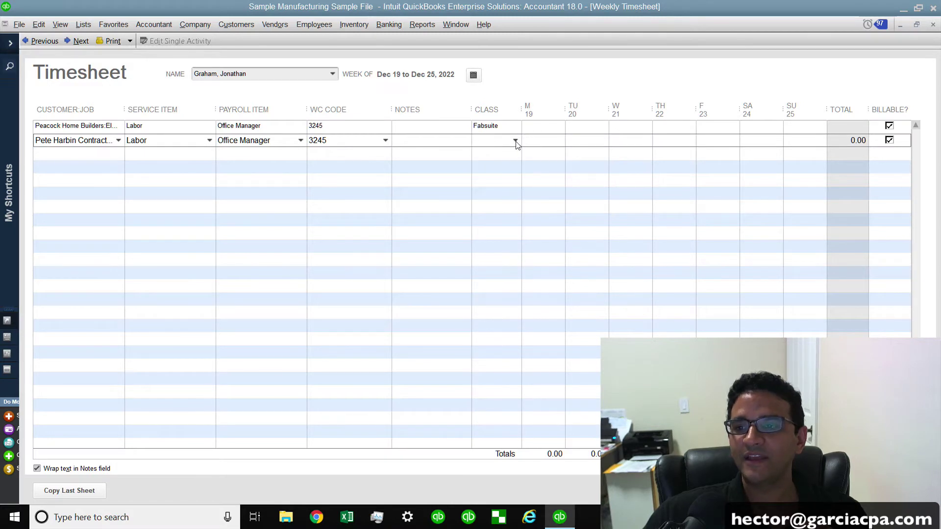
Step: Class row two as OEM and enter the hours, including 9 on Friday, totalling 24 and 14
click(515, 141)
click(499, 210)
click(531, 128)
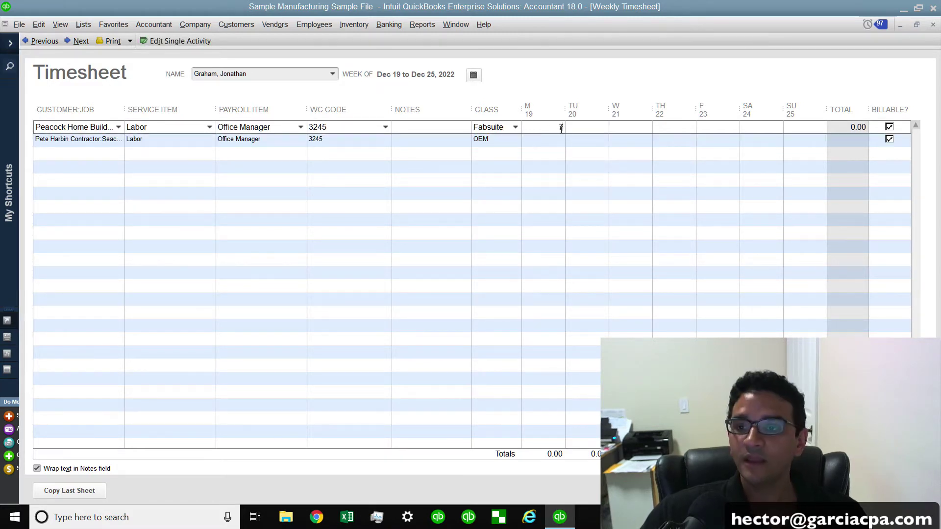
click(630, 140)
text(5)
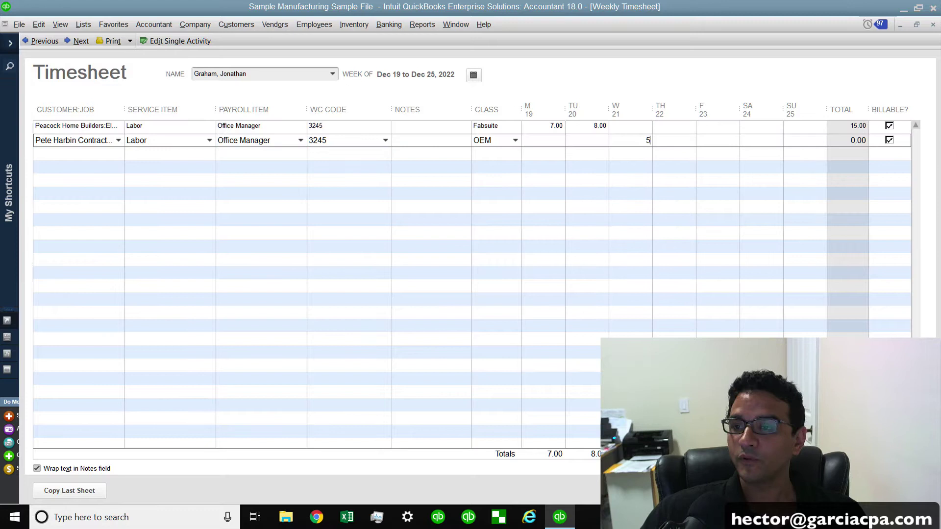
click(684, 142)
text(9)
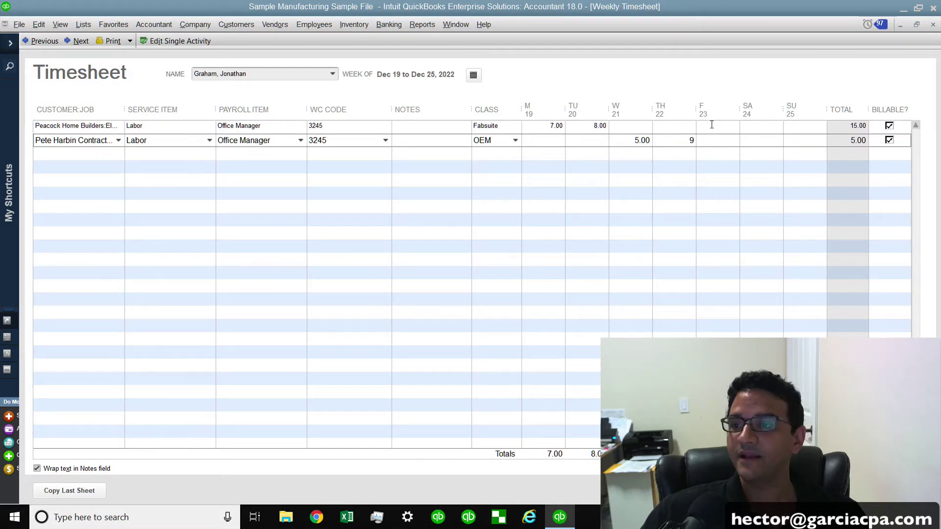
click(711, 126)
click(651, 168)
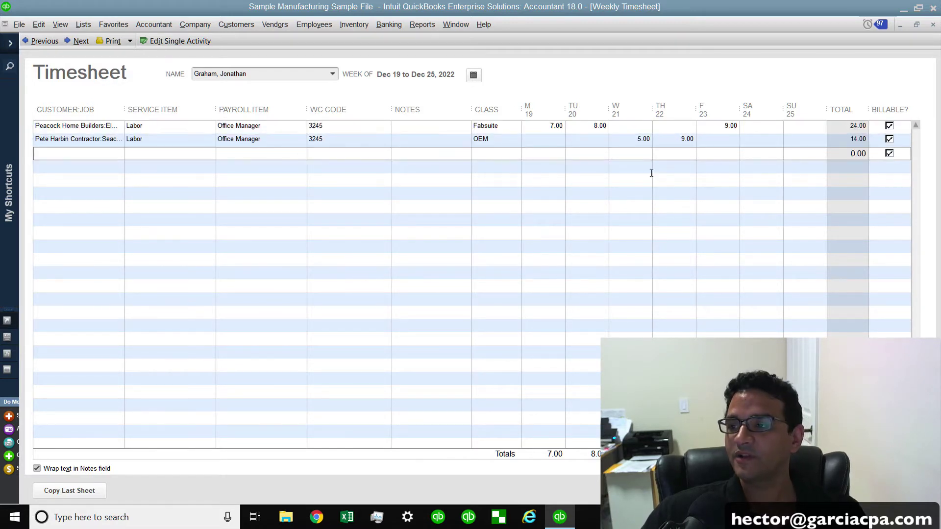
Step: Make the second job row non-billable and save, dropping rows without hours
click(890, 139)
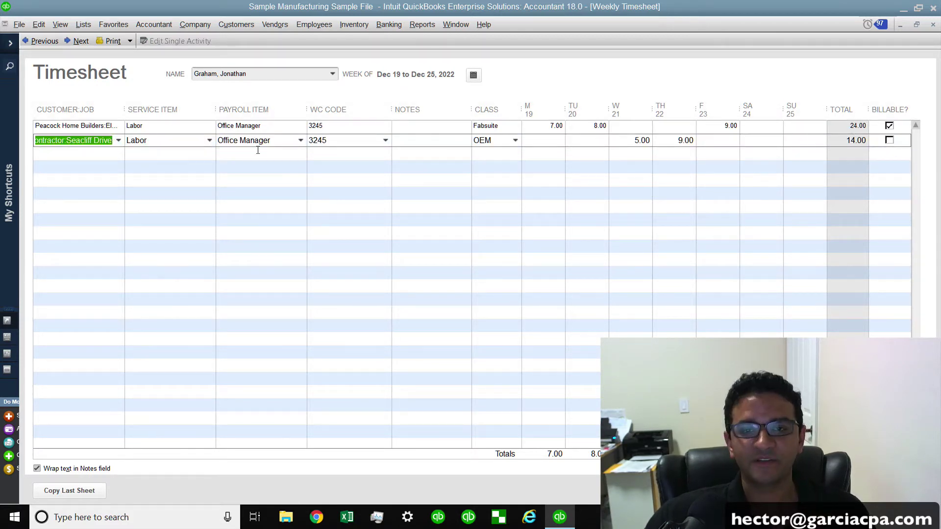
click(169, 153)
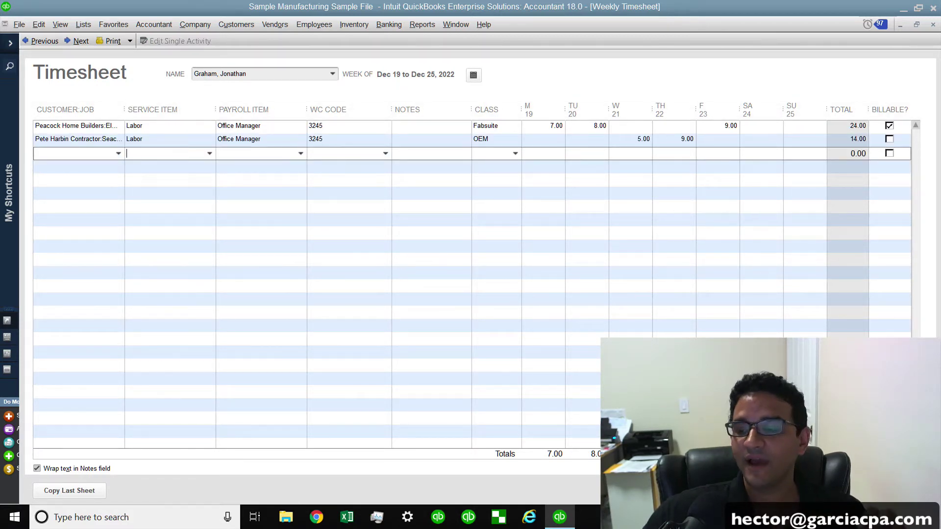
key(alt+s)
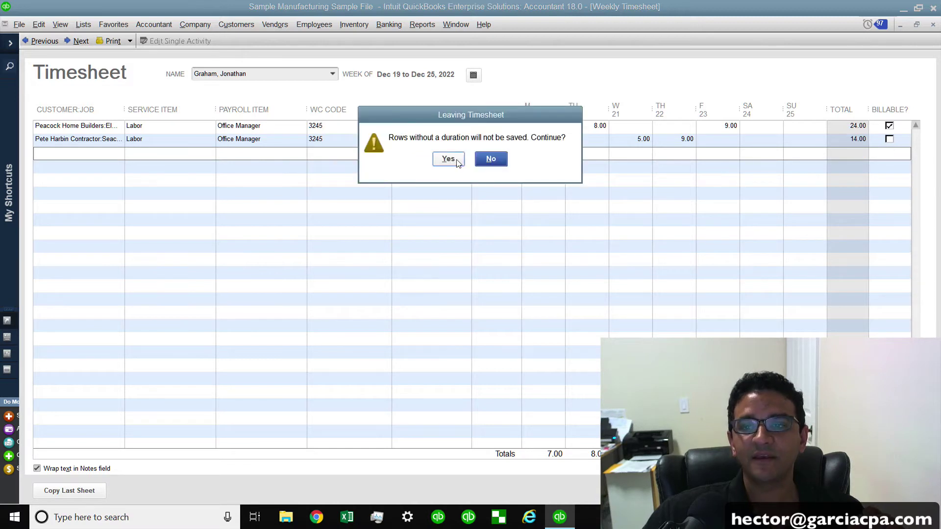
click(448, 159)
Step: Go to Dec 12–18, load the other employee's timesheet and widen the Customer:Job column
click(49, 47)
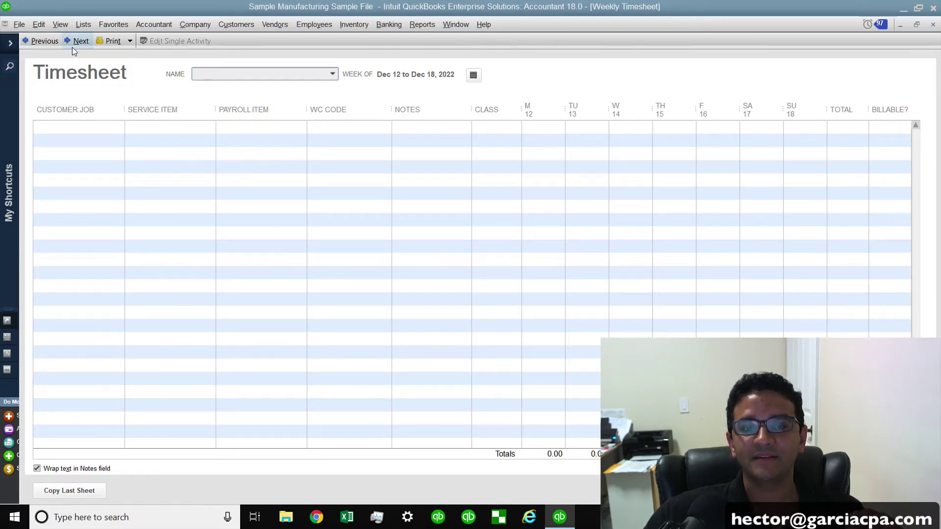
click(332, 74)
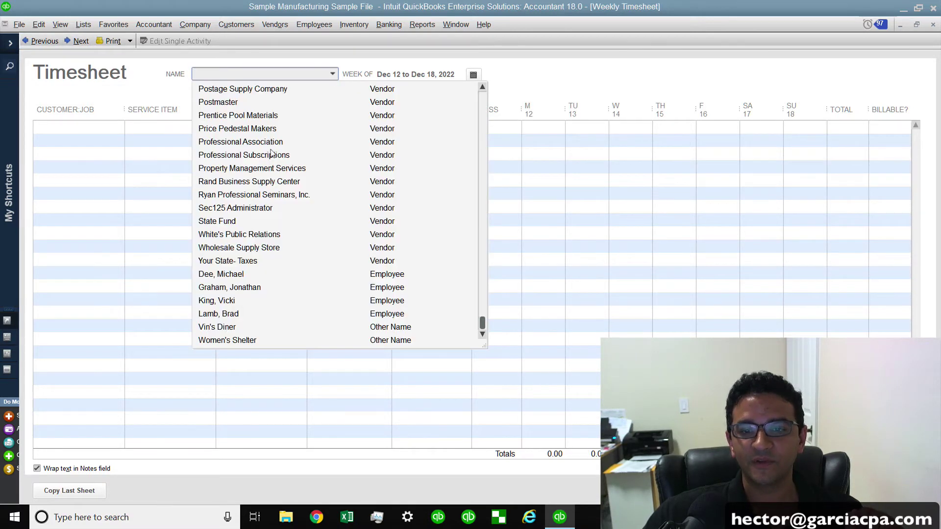
click(238, 277)
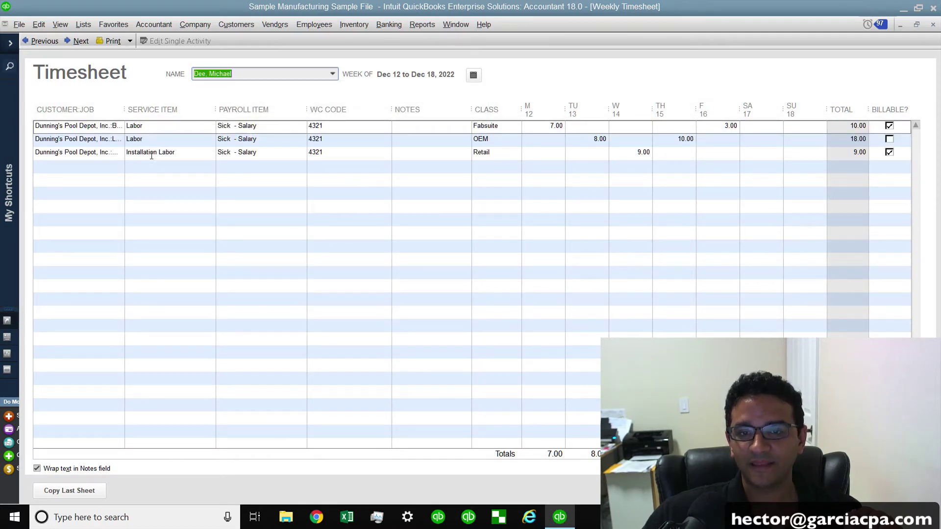
drag(125, 109, 172, 109)
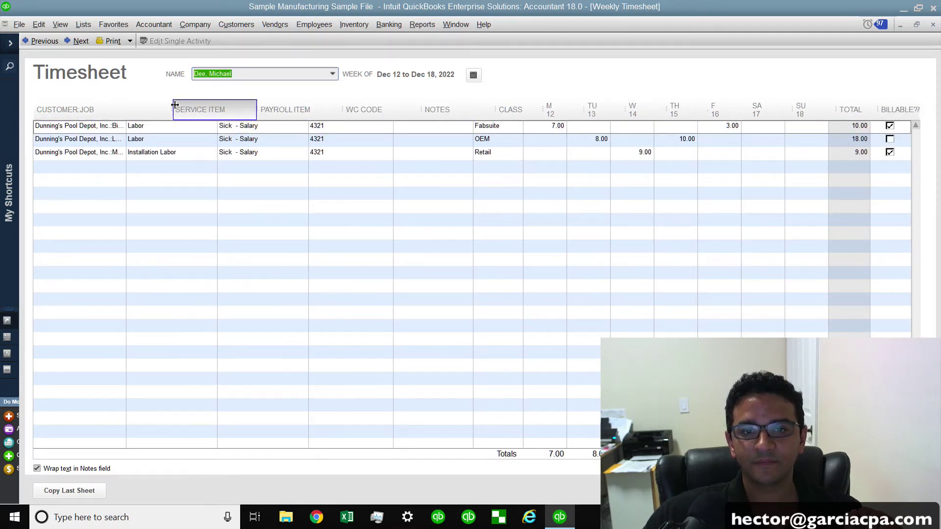
Step: Switch back to the first employee and step through the weeks to Dec 19–25
click(326, 76)
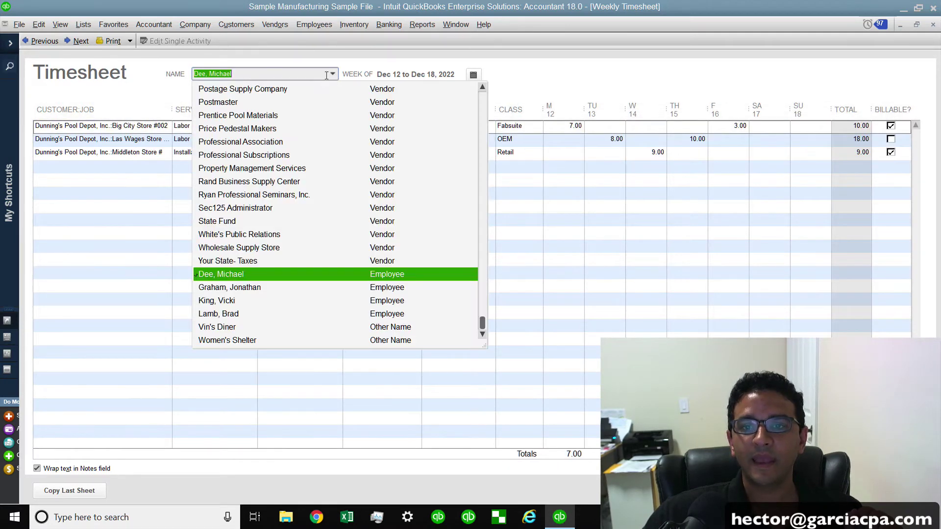
click(243, 287)
click(56, 43)
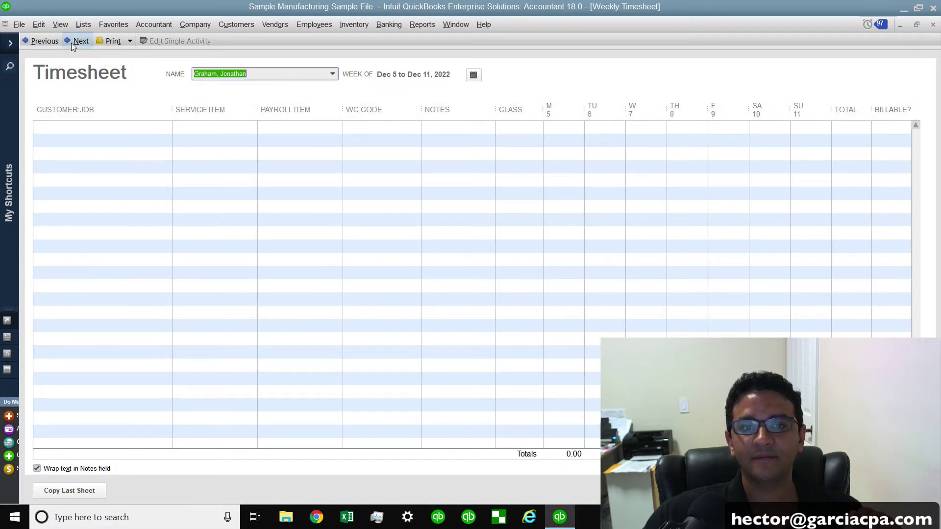
click(72, 42)
click(72, 42)
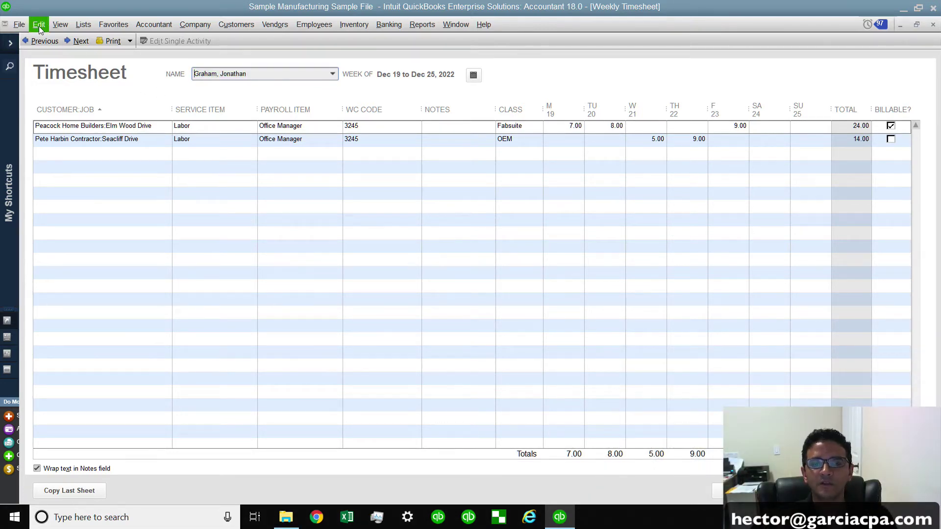
Step: Delete the Dec 19–25 timesheet via Edit > Delete Timesheet and confirm
click(39, 26)
click(66, 147)
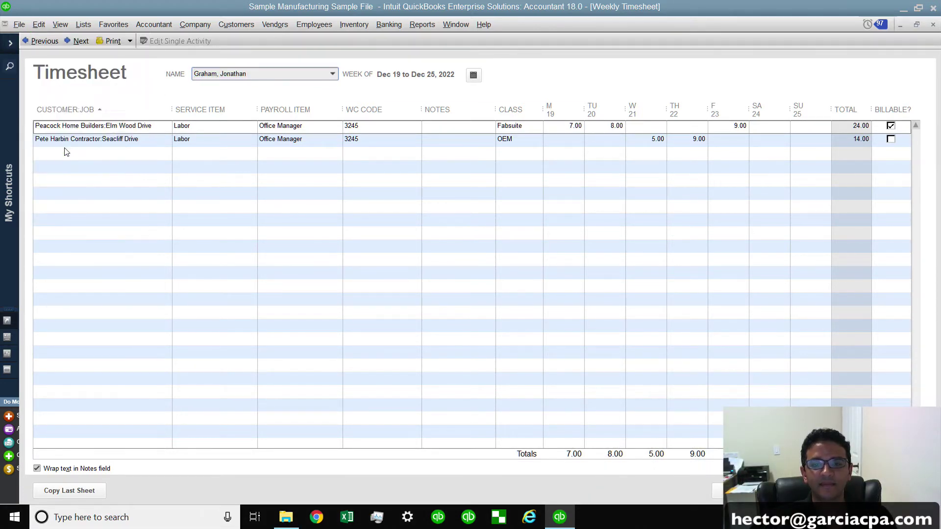
click(449, 168)
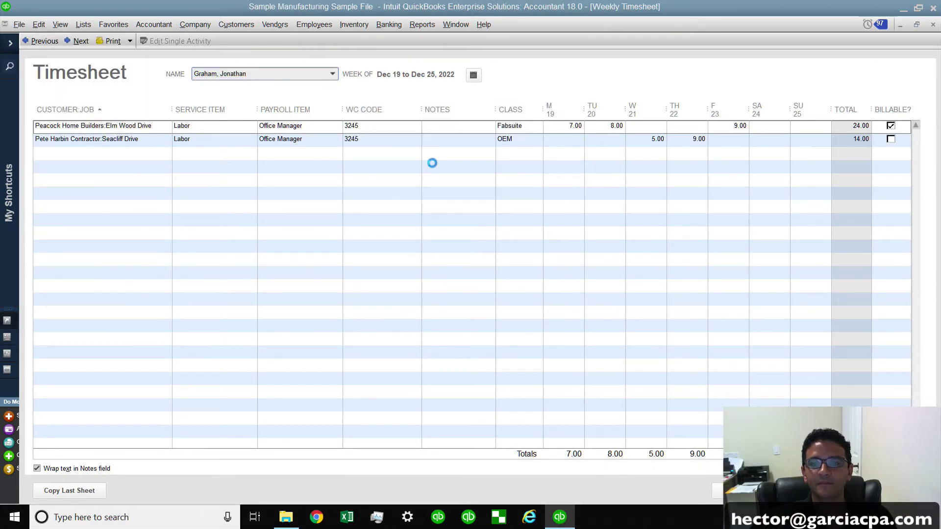
Step: Load the other employee's Dec 12–18 timesheet and bring up the Edit menu
click(333, 74)
click(242, 275)
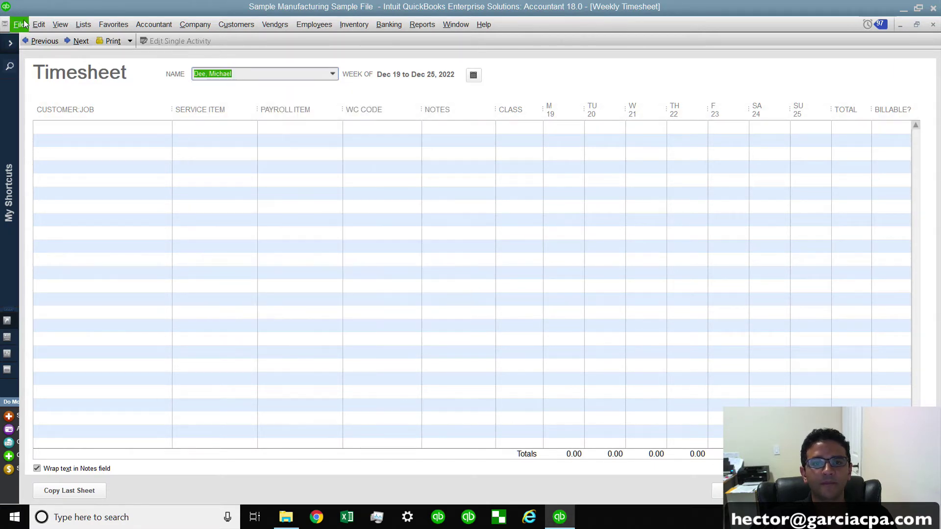
click(43, 41)
click(38, 25)
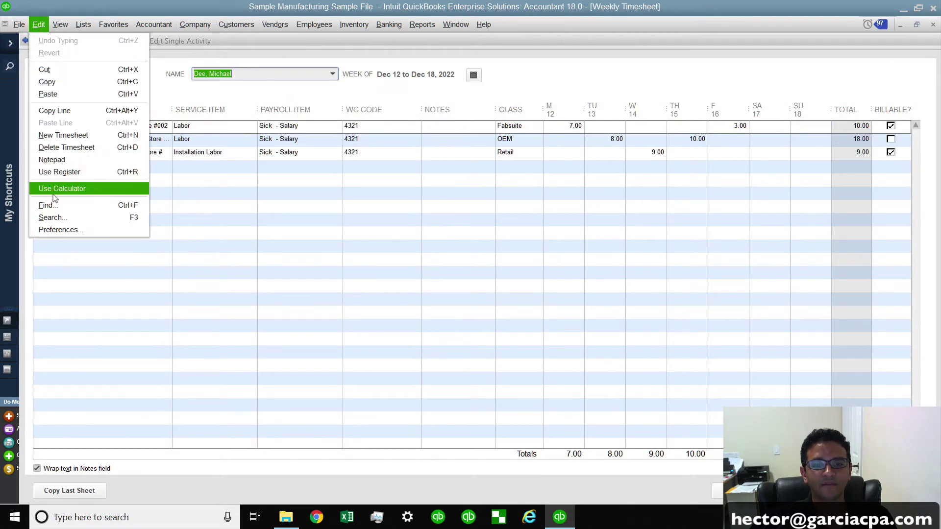
Step: Delete the Dec 12–18 timesheet, then run Time by Name for All dates showing 0.00 hours
click(65, 147)
click(457, 169)
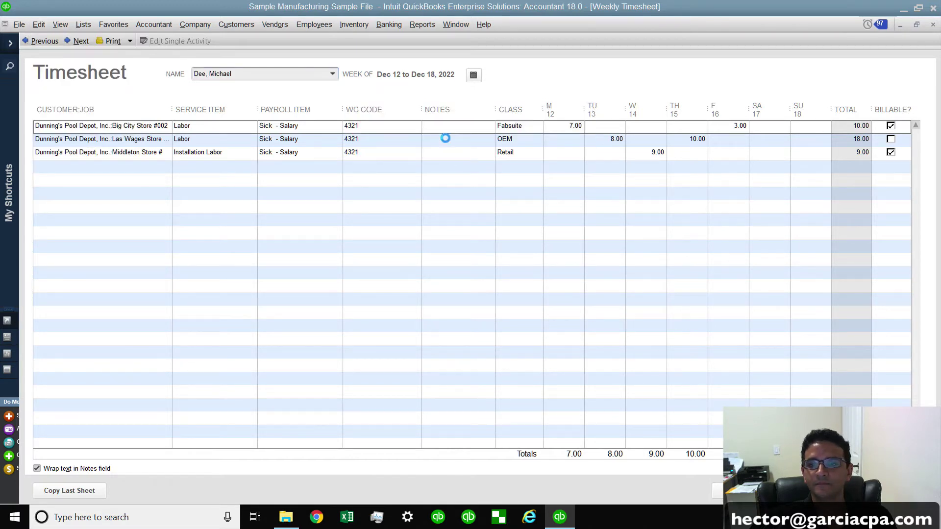
click(422, 24)
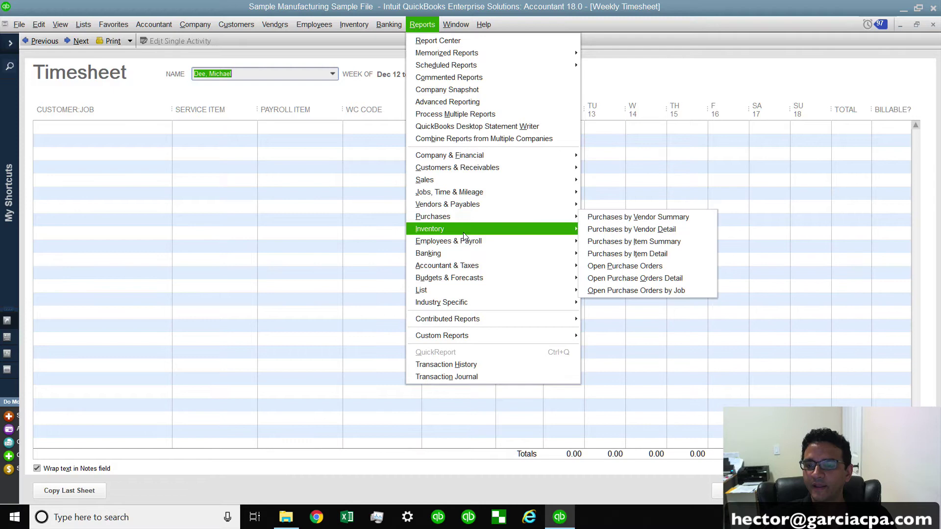
mouse_move(461, 196)
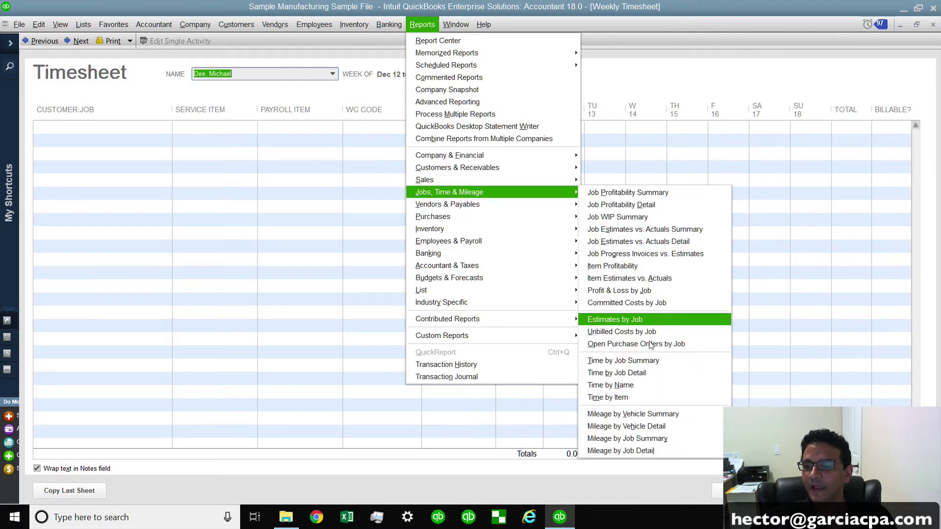
click(611, 385)
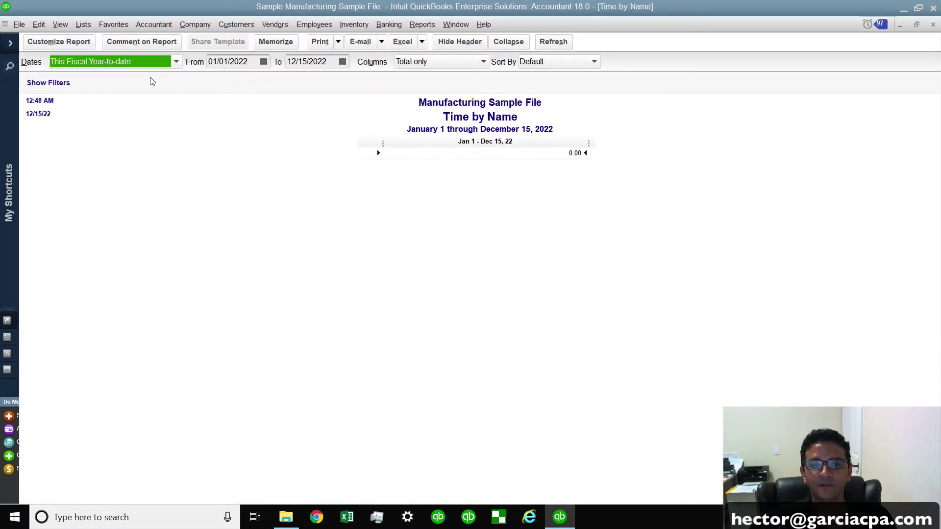
text(a)
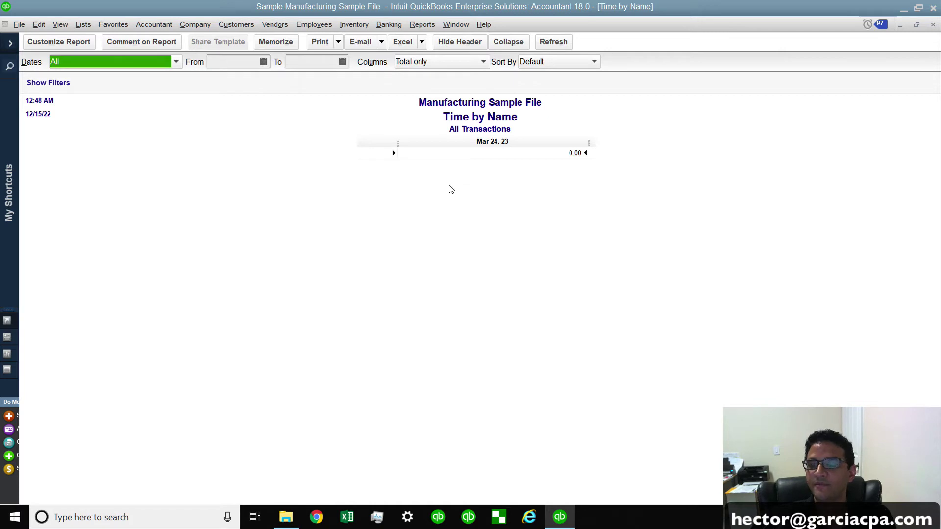
key(alt+Tab)
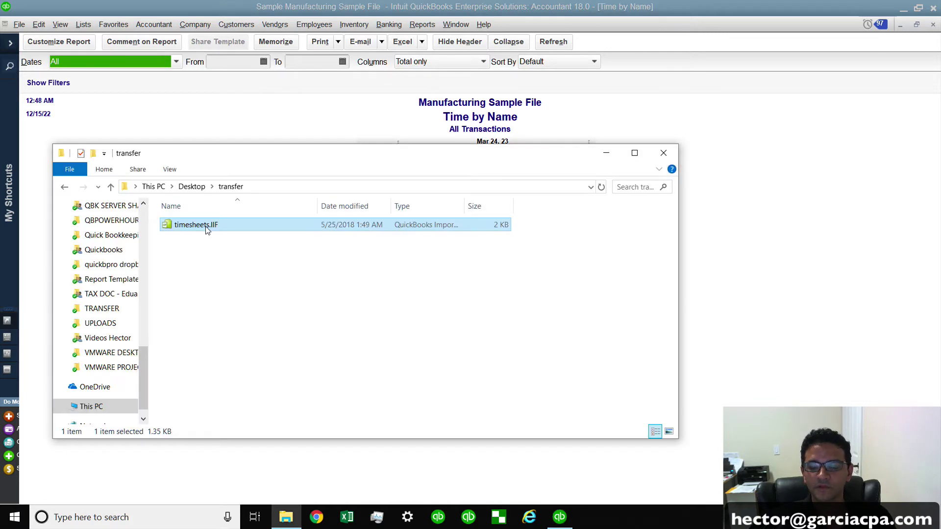
Step: Launch Excel, open timesheets.IIF by dragging it in, and maximize the window
click(346, 517)
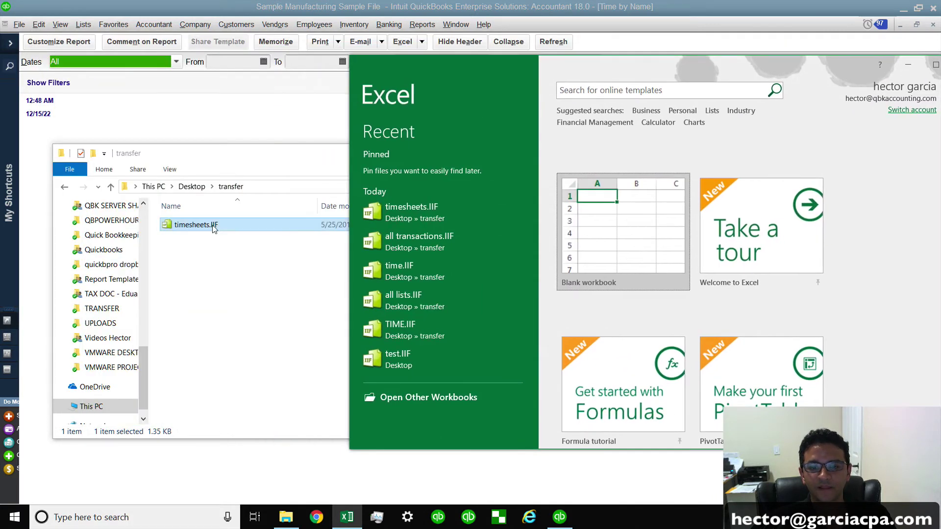
click(204, 227)
drag(184, 228, 755, 167)
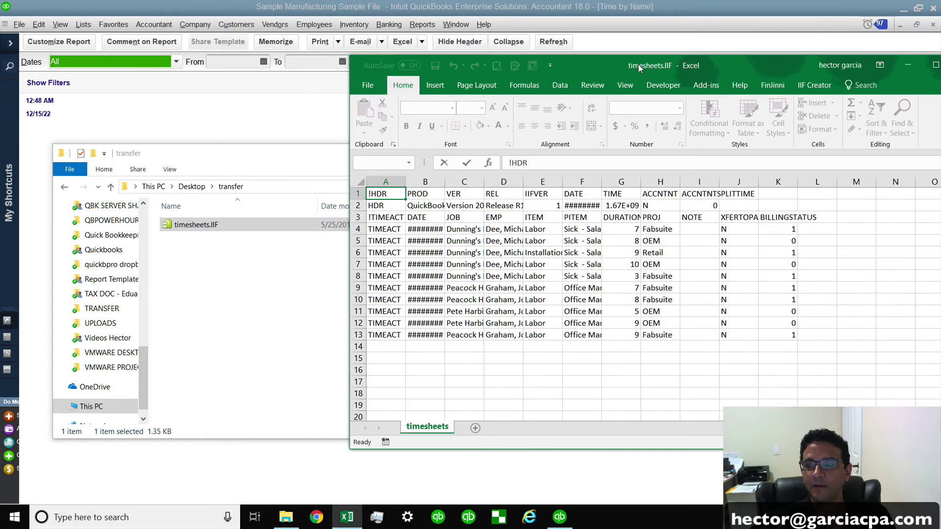
double_click(639, 69)
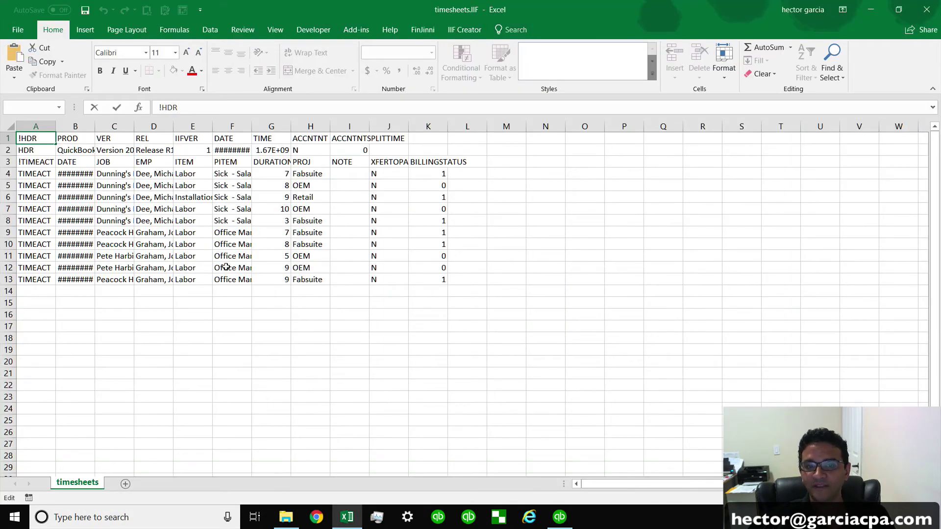
Step: Select the whole sheet and auto-fit every column to its contents
drag(102, 126, 275, 126)
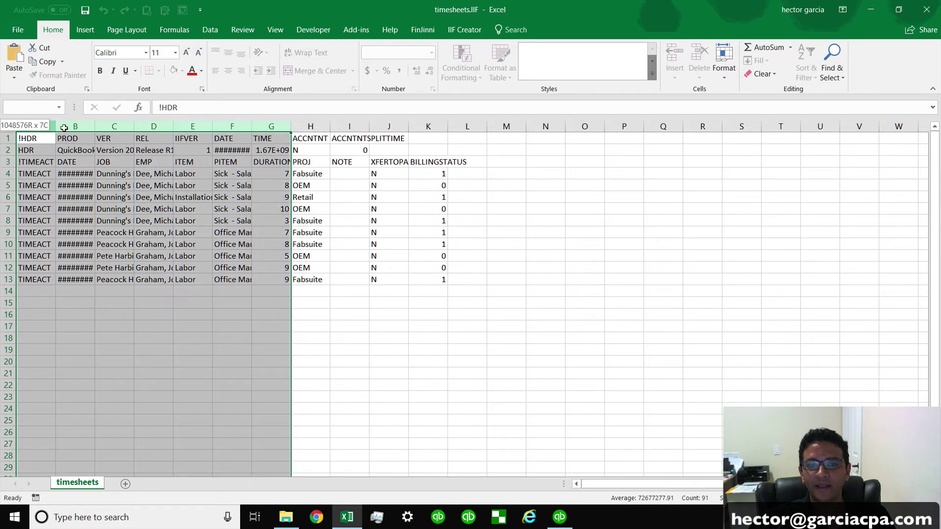
click(35, 126)
click(10, 127)
double_click(56, 125)
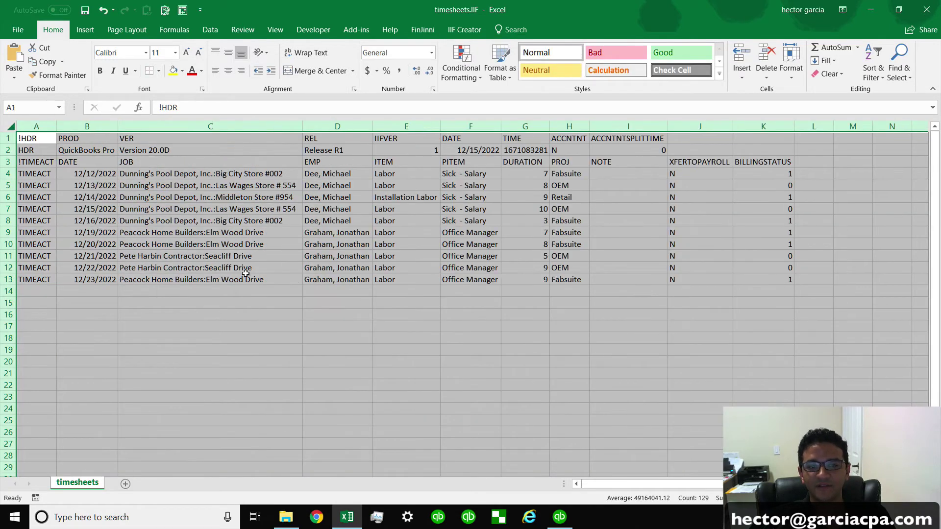
click(248, 278)
Step: Review columns A through E one by one, then clear the selection
click(36, 127)
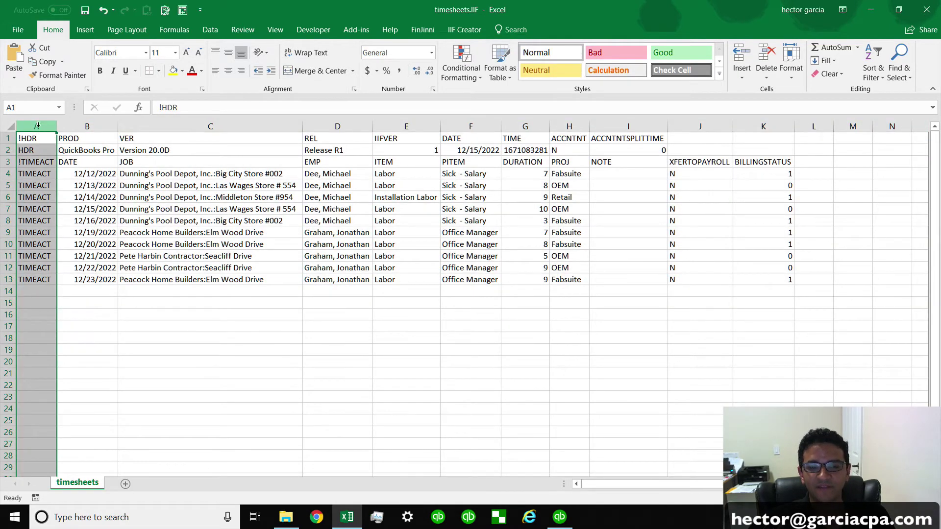
click(86, 126)
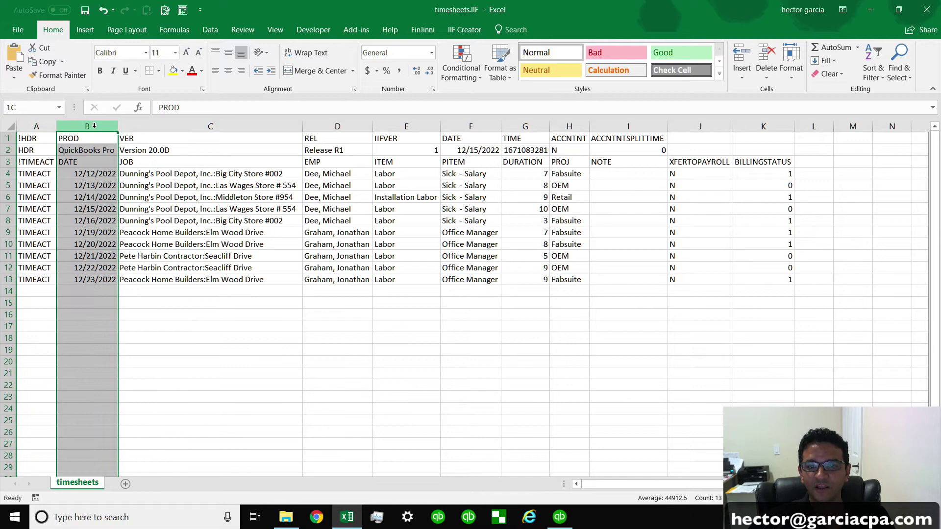
click(243, 126)
click(357, 126)
click(406, 126)
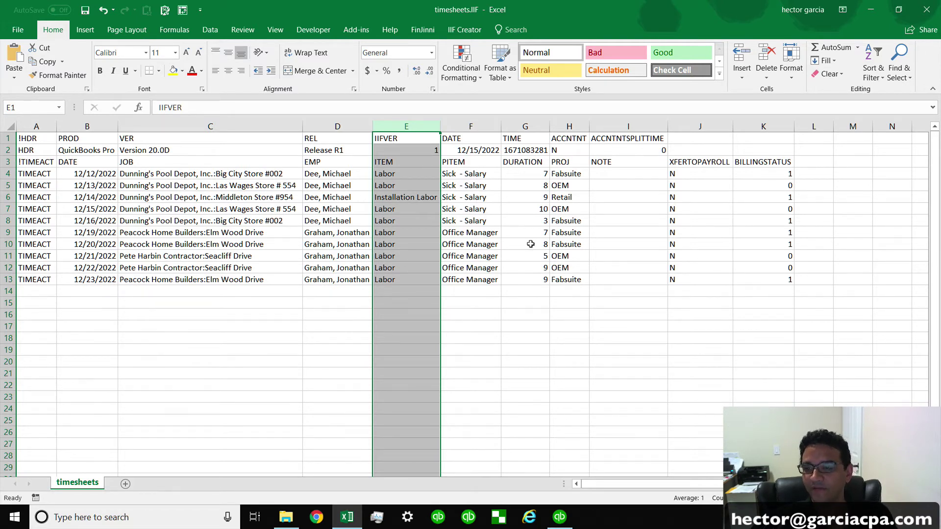
click(519, 292)
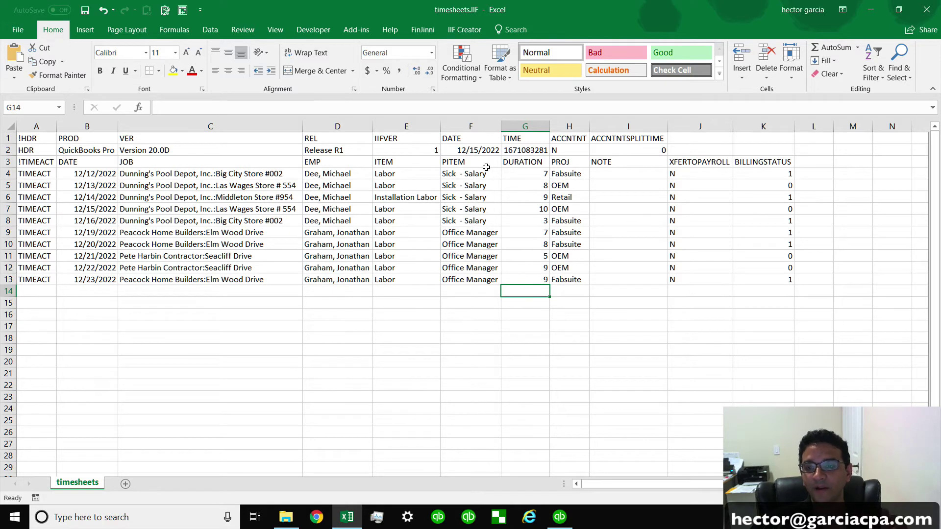
Step: Review the ten entries' dates, jobs, employees, items, payroll items, durations, classes, notes and billing status
drag(96, 175, 97, 282)
drag(212, 174, 206, 268)
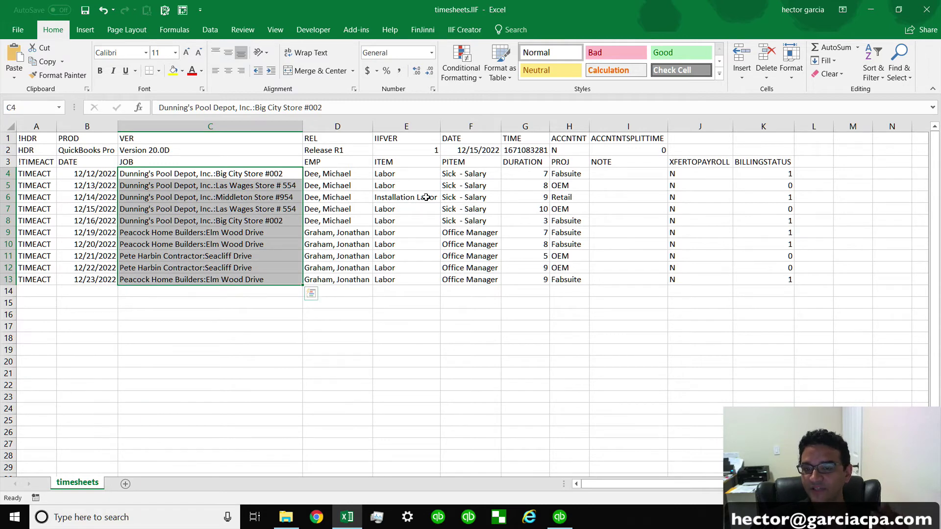
drag(338, 172, 341, 279)
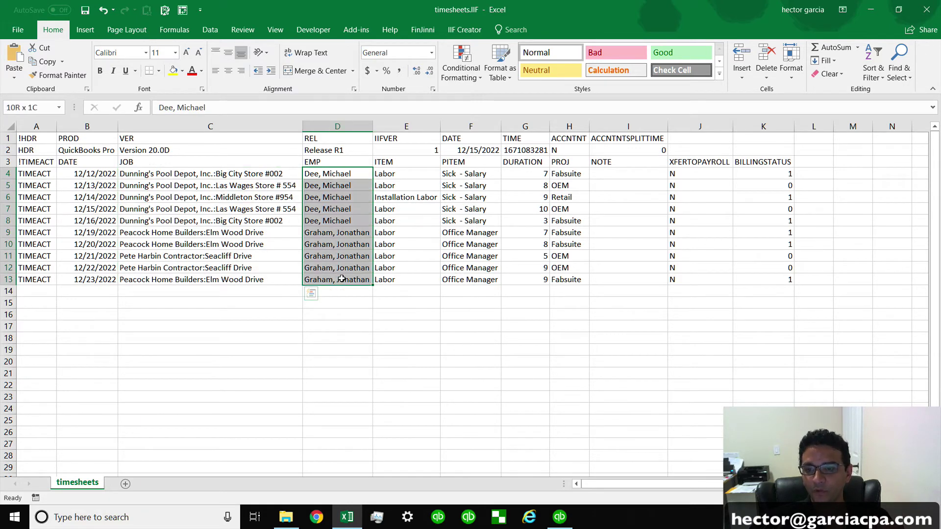
drag(392, 174, 389, 279)
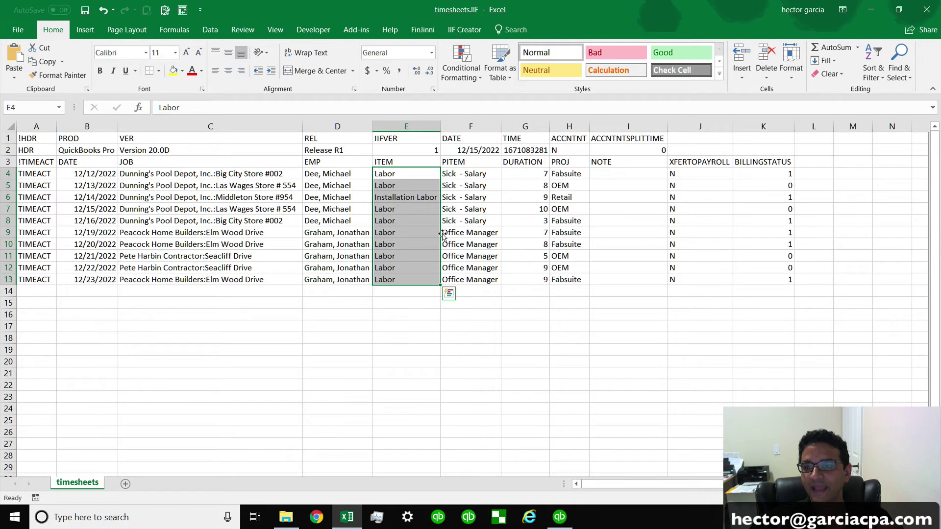
drag(470, 174, 468, 280)
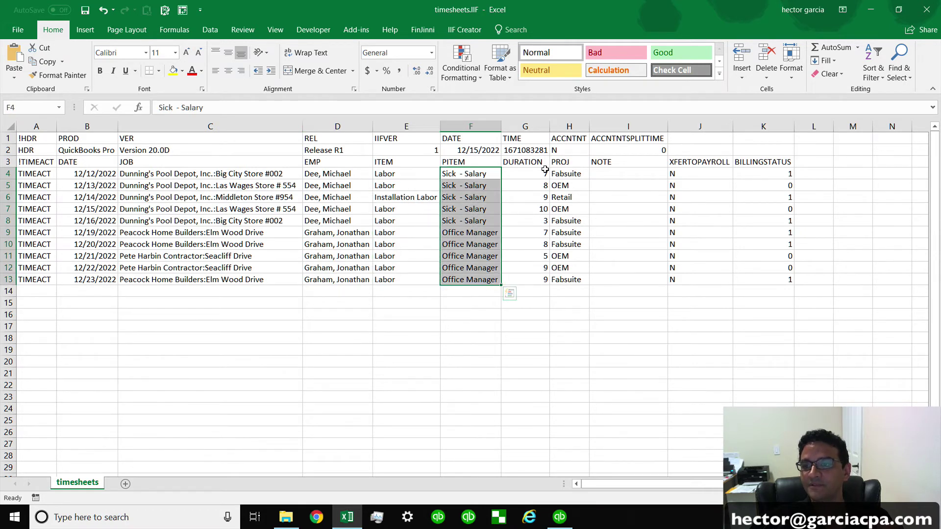
drag(545, 169, 541, 280)
click(574, 171)
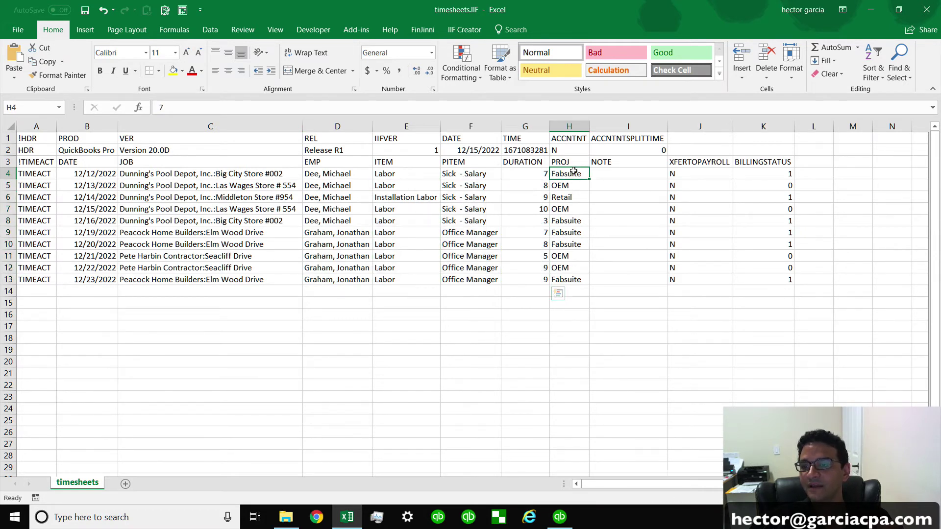
drag(573, 172, 572, 280)
drag(627, 174, 619, 274)
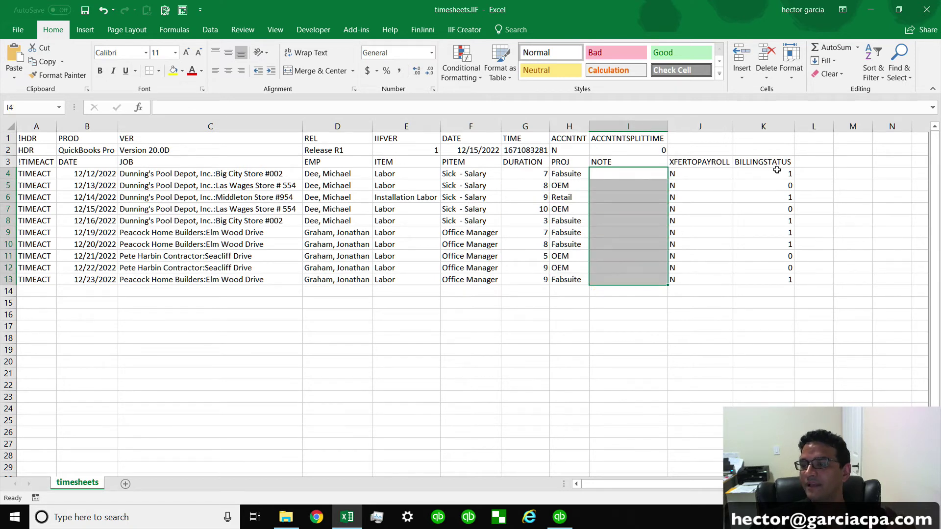
drag(777, 171, 771, 277)
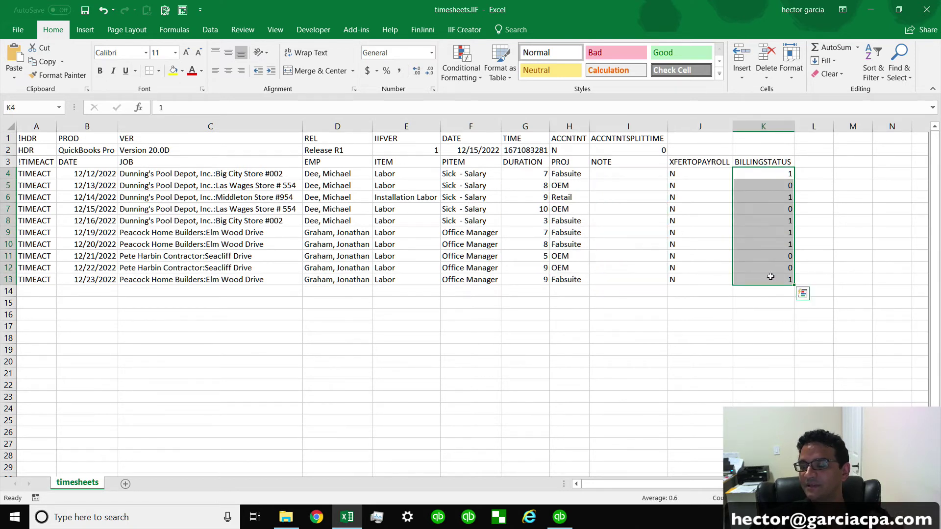
Step: Check each entry's billing status, including 0 on the second, and re-review DATE through PROJ
click(776, 195)
click(778, 173)
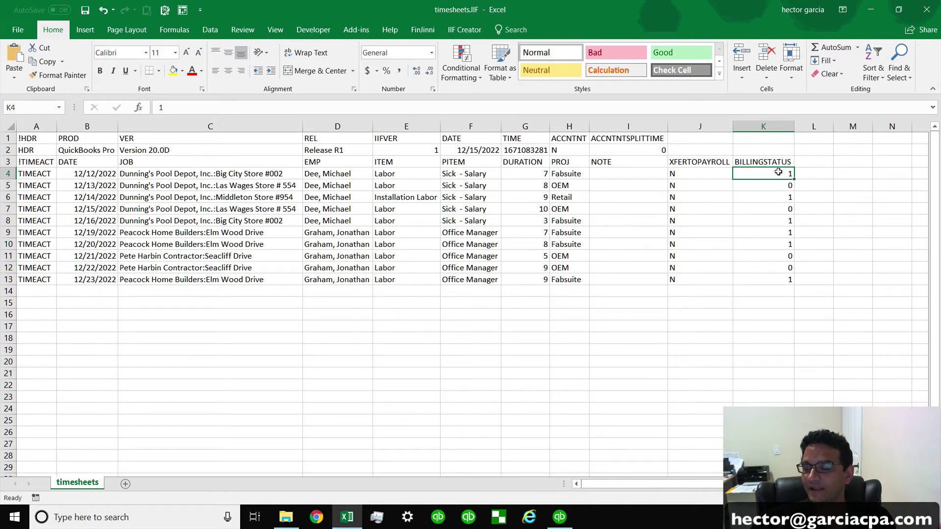
click(775, 183)
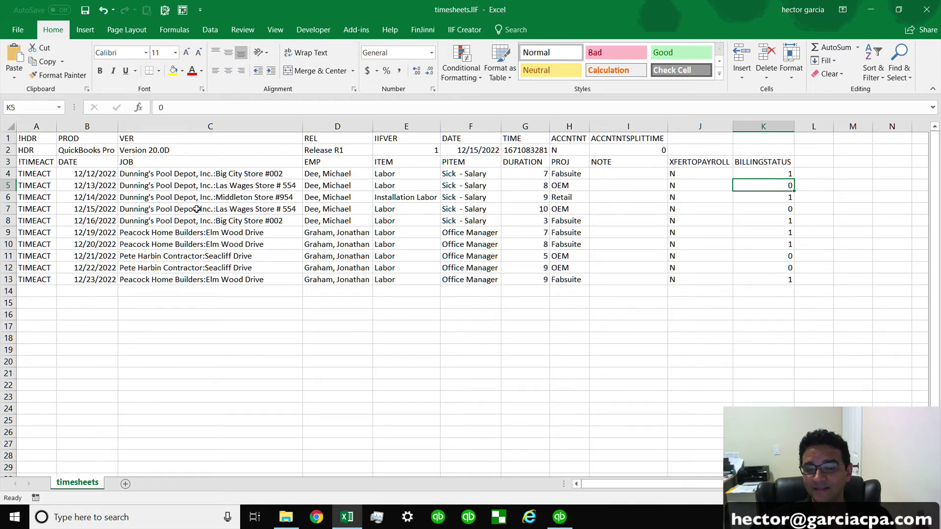
drag(88, 174, 572, 278)
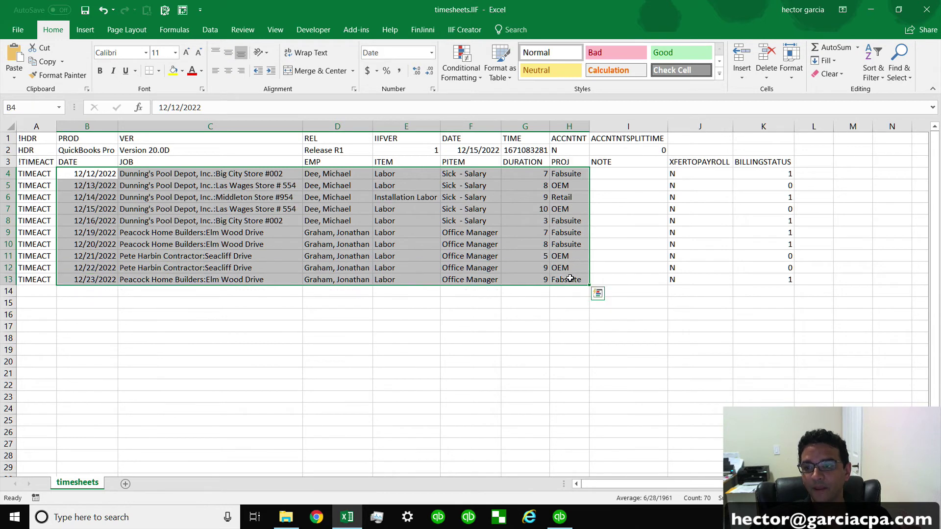
drag(777, 174, 780, 280)
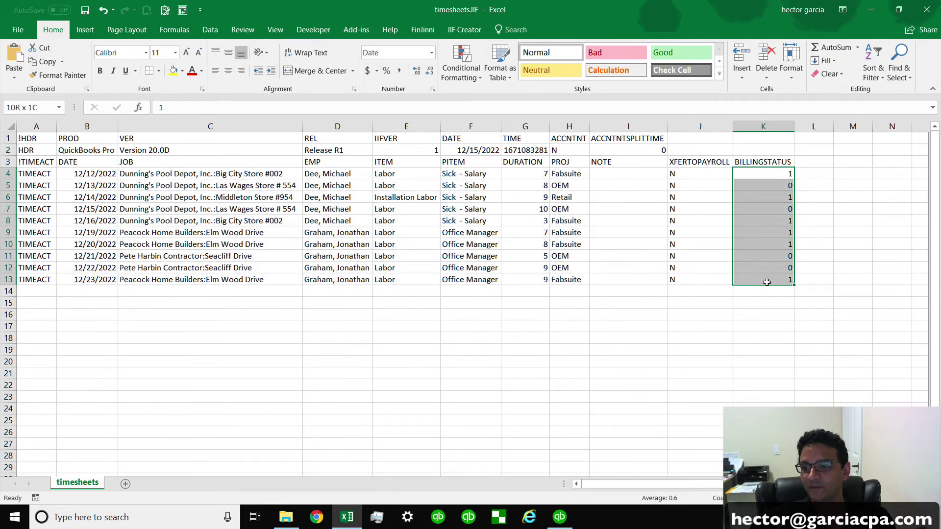
drag(570, 172, 91, 279)
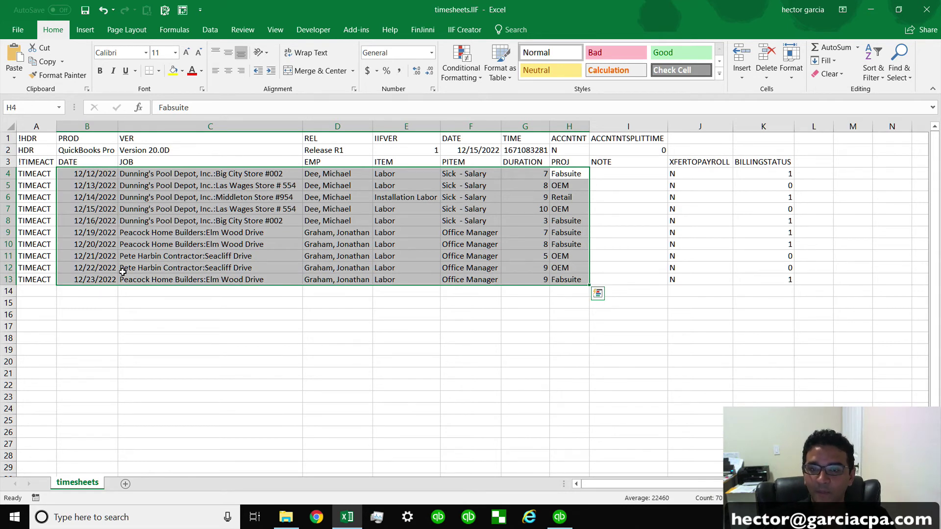
click(346, 300)
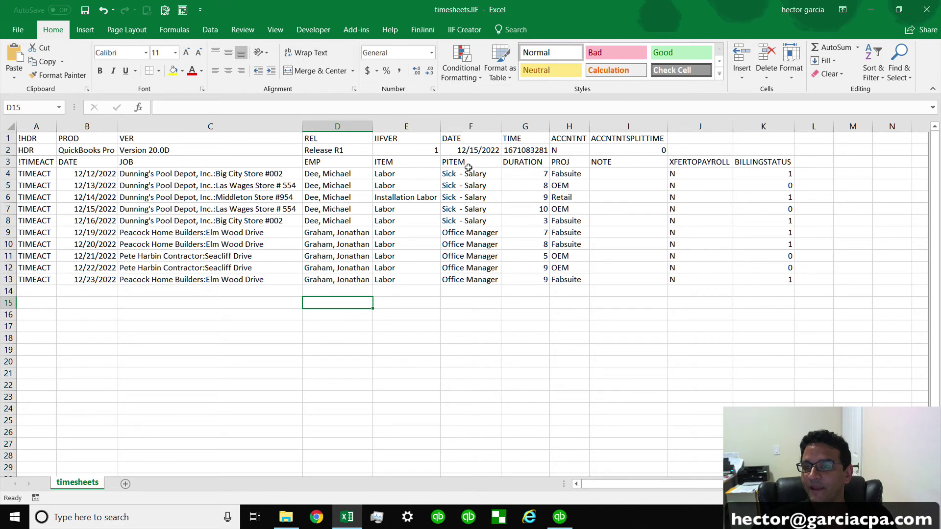
Step: Close the workbook, saving the timesheet as Text (MS-DOS) named TIMESHEET
click(919, 13)
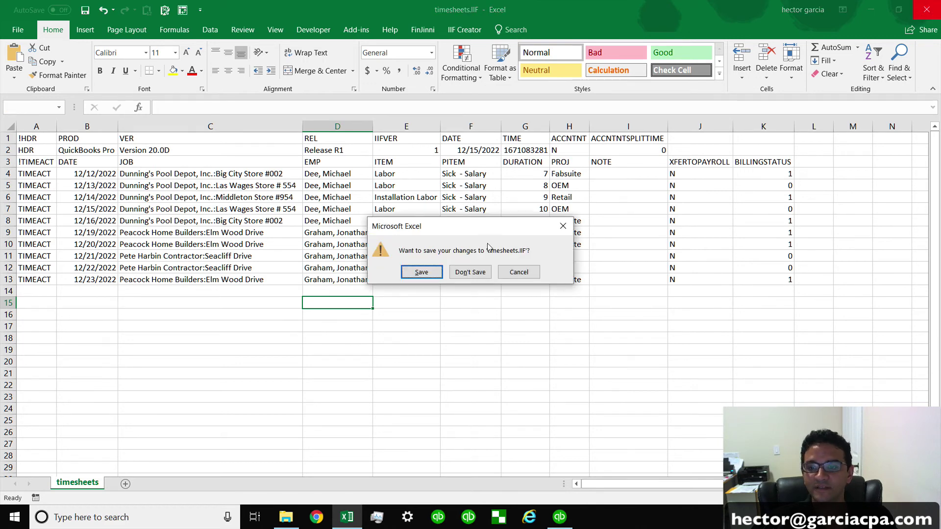
click(418, 330)
click(182, 221)
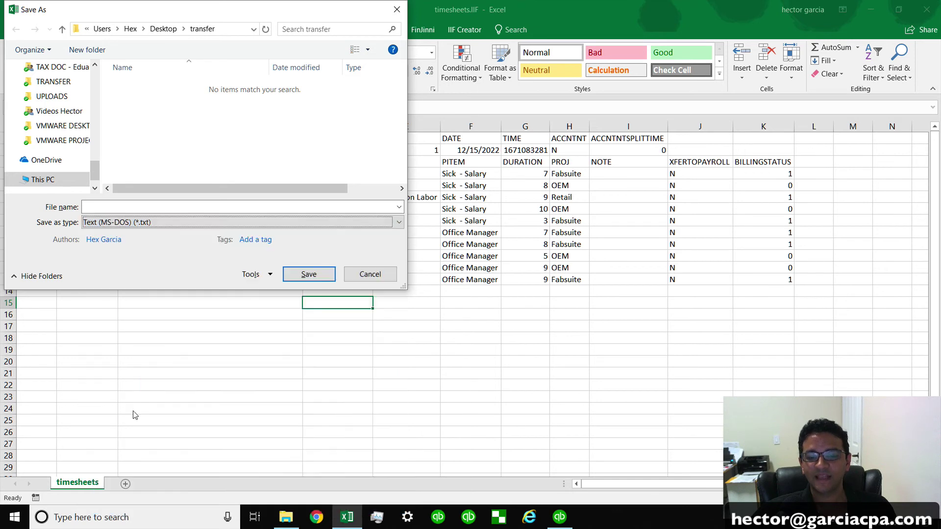
click(133, 412)
click(108, 206)
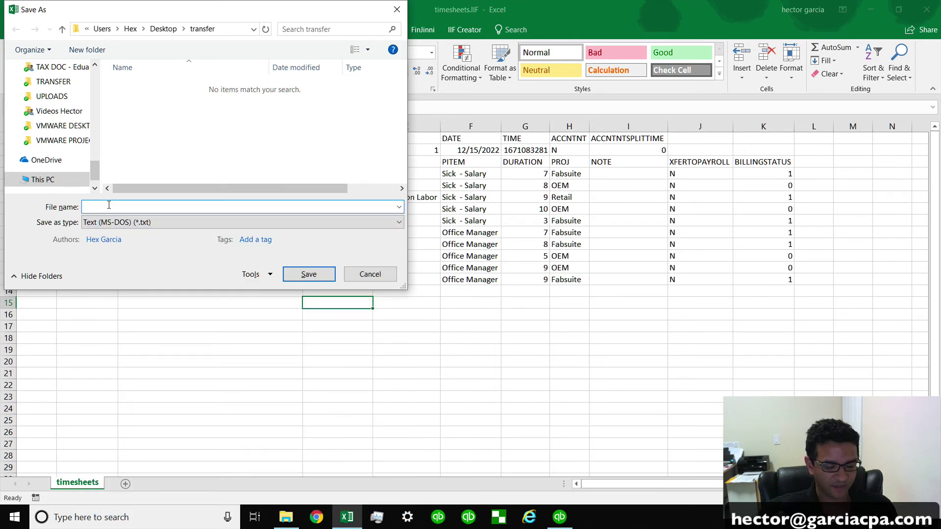
text(TI)
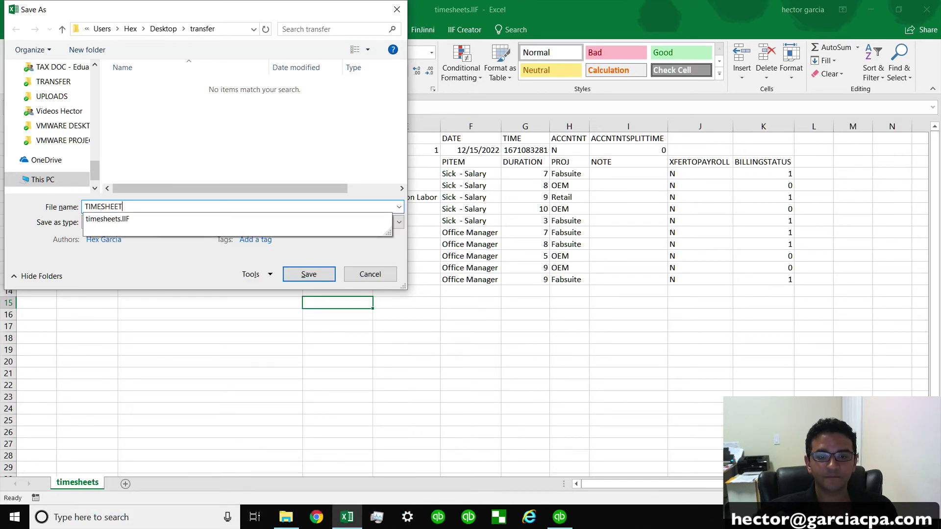
text(MESHEET)
click(307, 274)
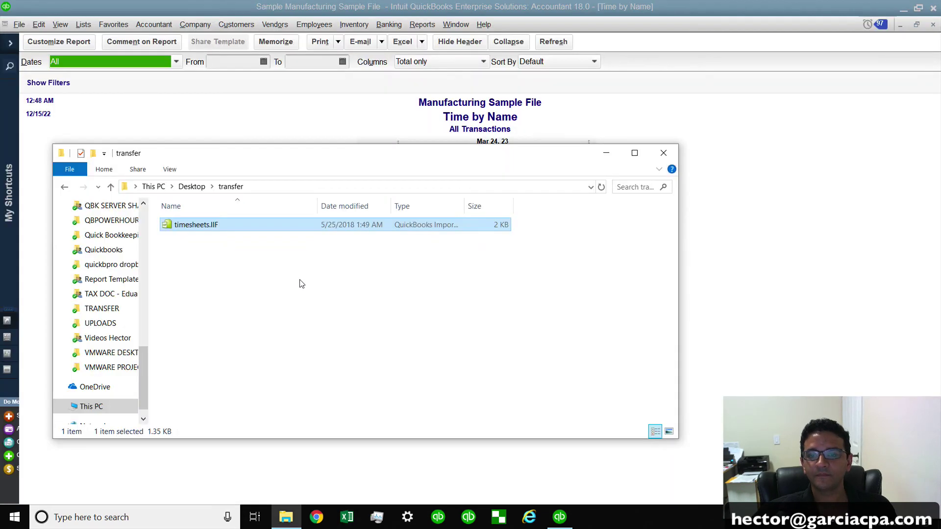
Step: Open TIMESHEET.txt in Notepad to check its contents, then close it
click(191, 227)
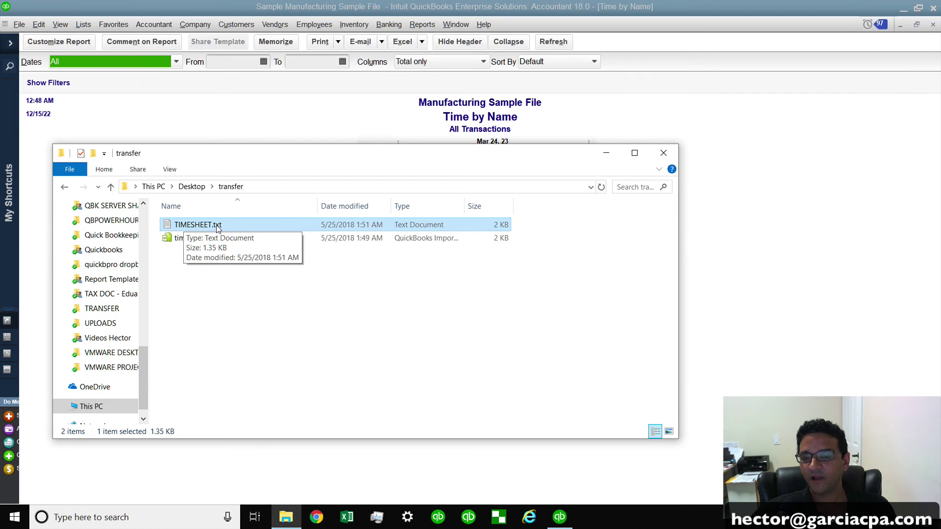
double_click(241, 226)
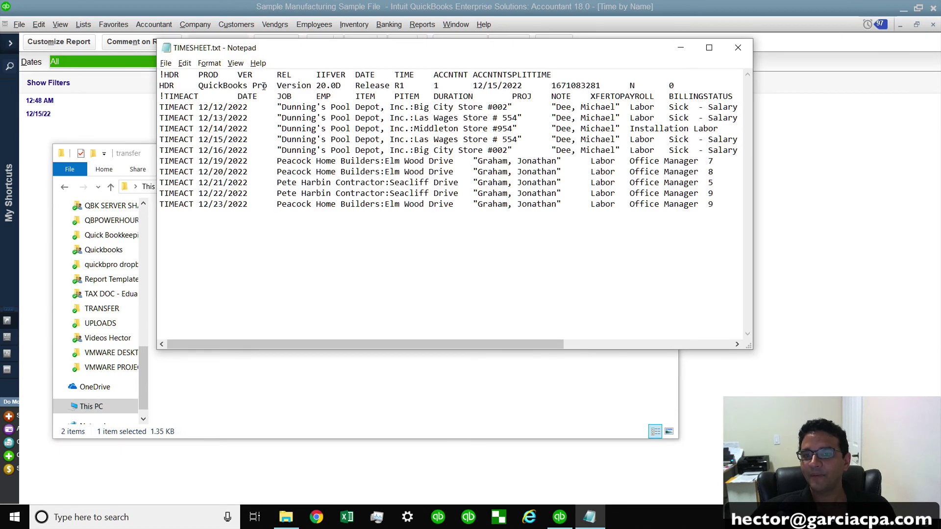
click(738, 48)
Step: Rename TIMESHEET.txt to TIMESHEET.IIF, confirming the extension change
click(219, 229)
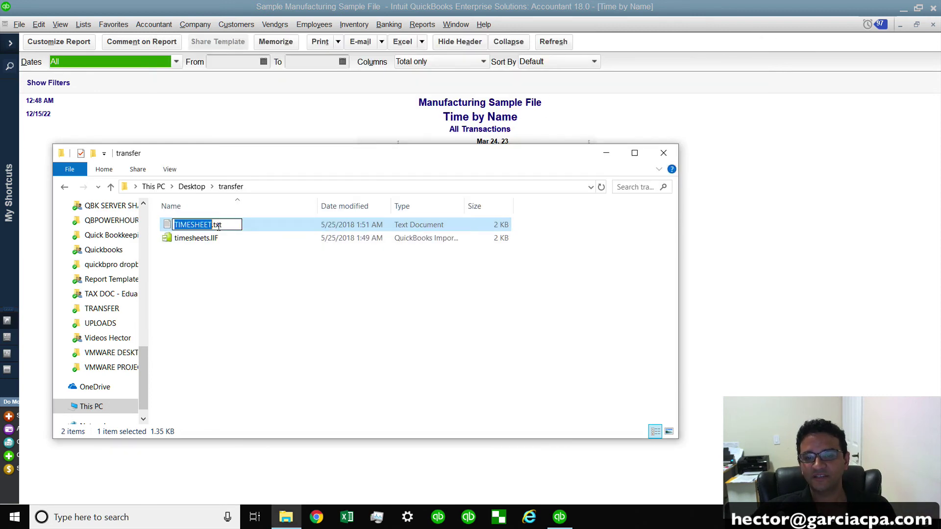
click(218, 224)
drag(214, 225, 270, 231)
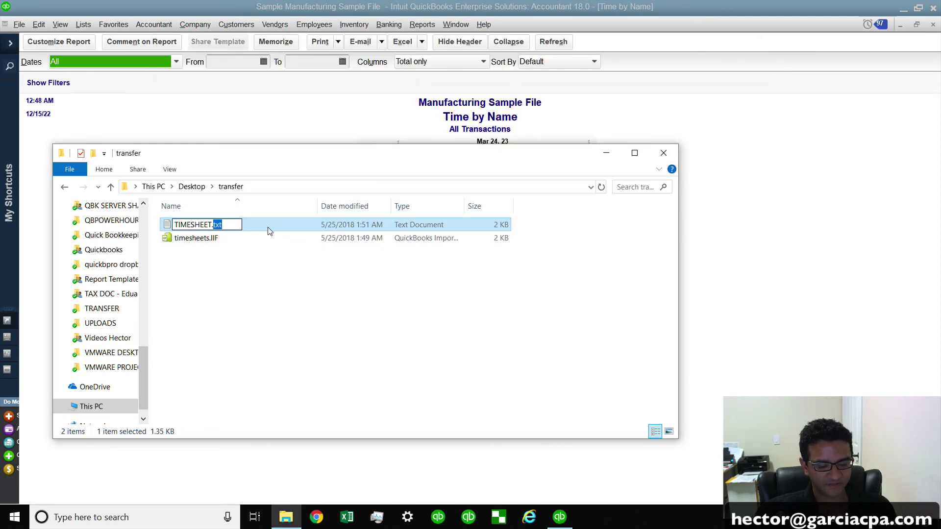
text(IIF)
key(Return)
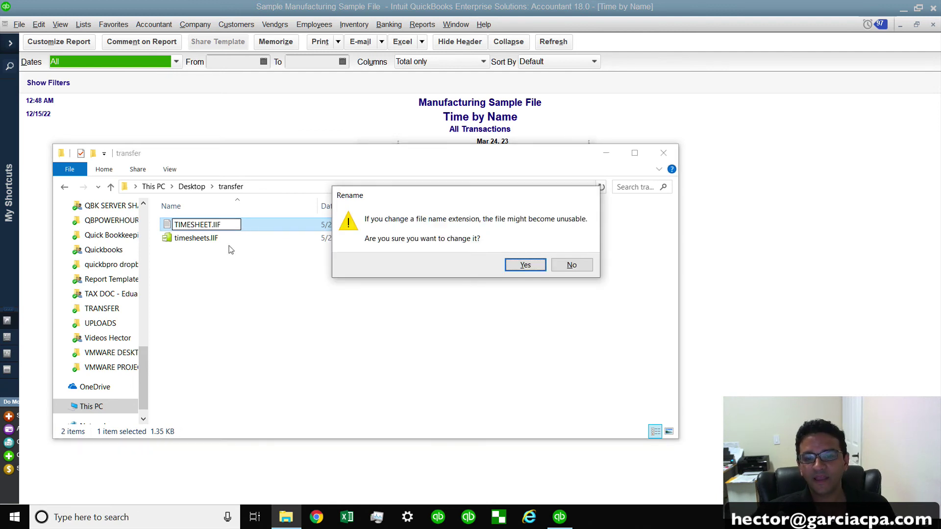
click(511, 265)
click(197, 227)
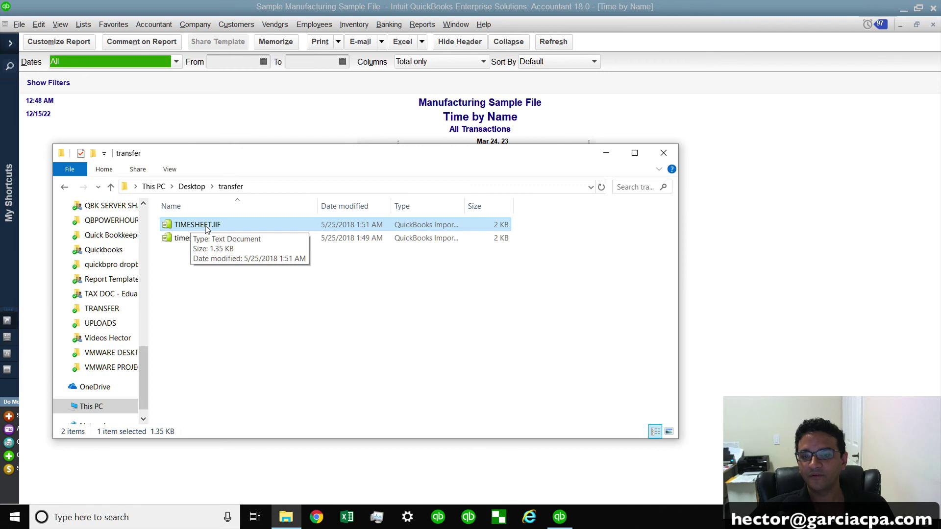
Step: Import TIMESHEET.IIF through File > Utilities > Import > IIF Files and acknowledge the confirmation
click(10, 25)
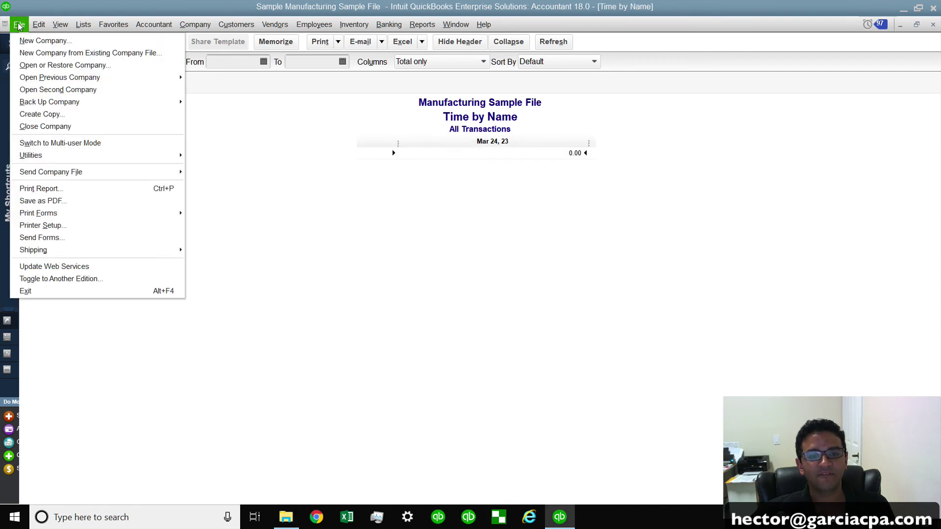
mouse_move(52, 160)
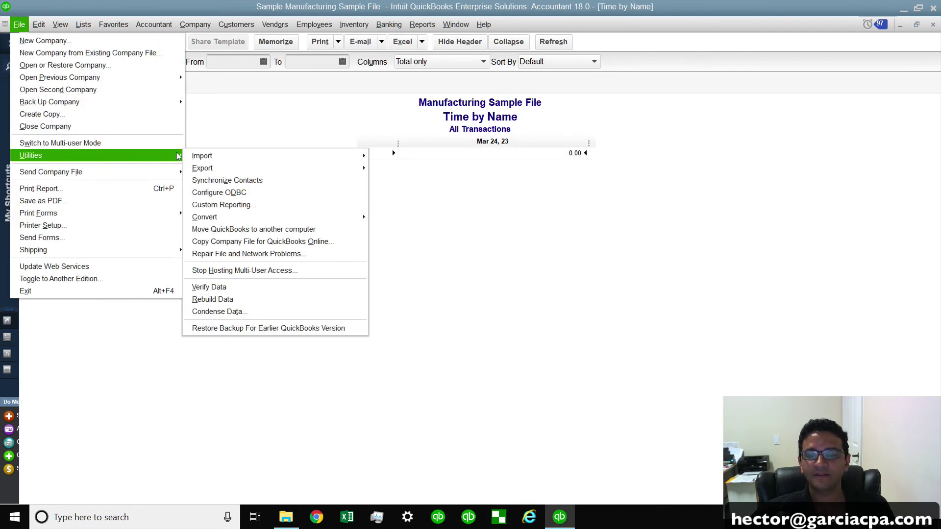
mouse_move(210, 154)
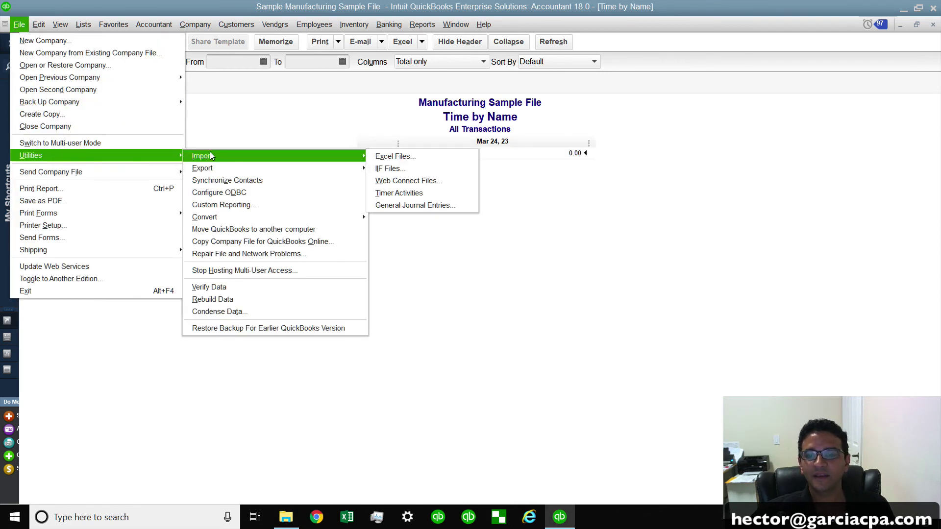
click(402, 168)
click(111, 92)
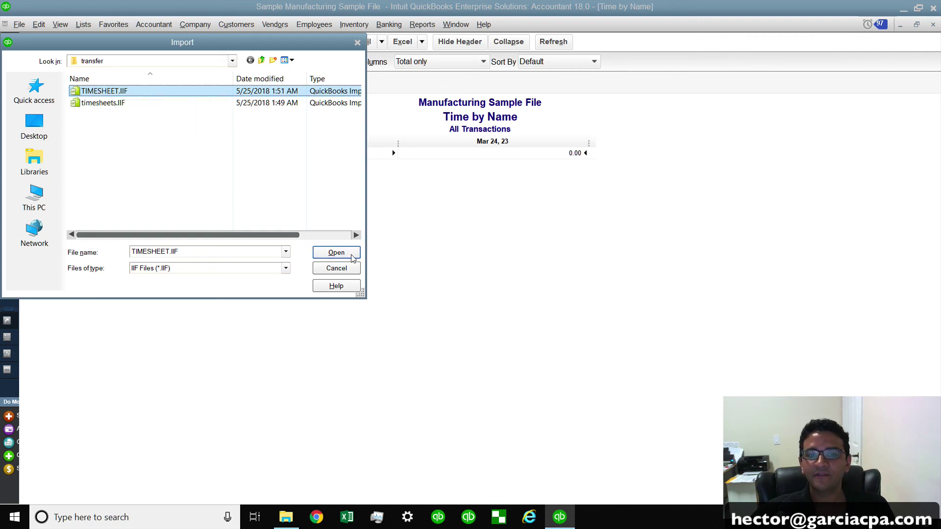
click(337, 253)
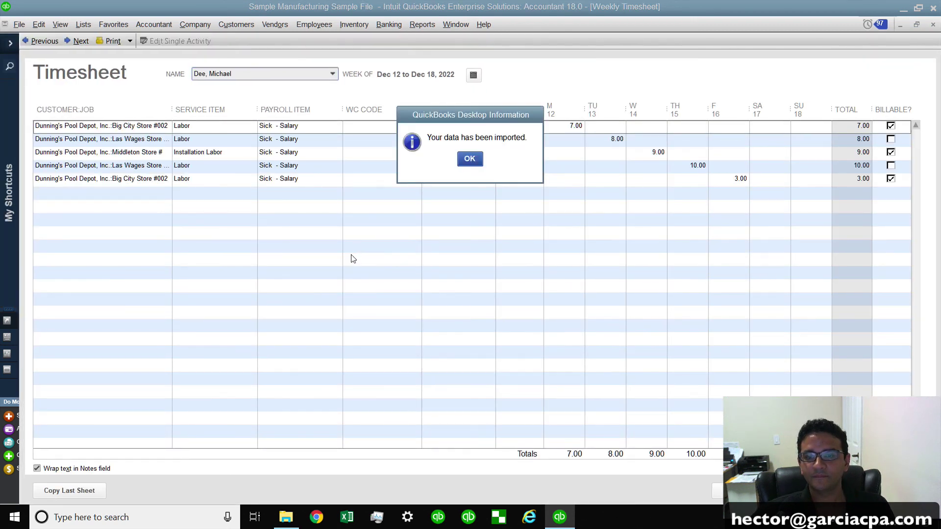
click(468, 159)
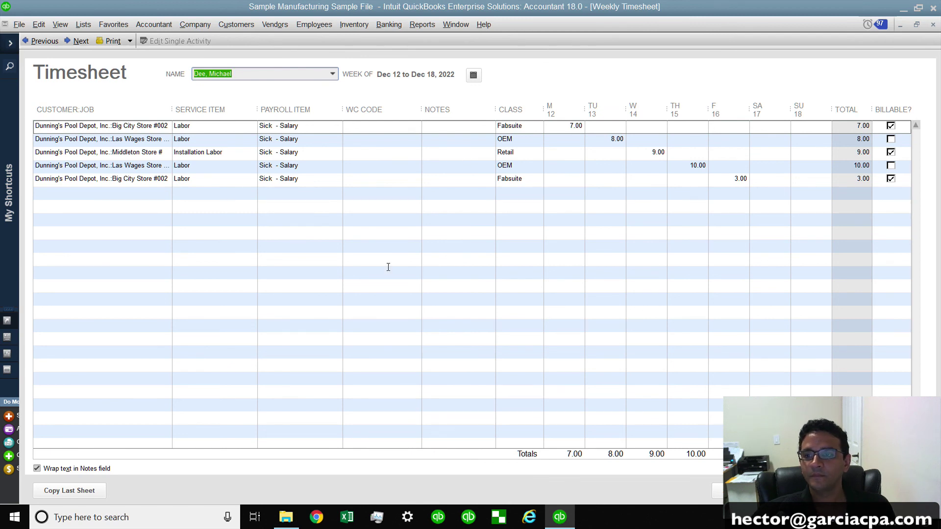
Step: Close the Weekly Timesheet and check the Time by Name report shows 37 and 38 hours, totalling 75.00
key(Escape)
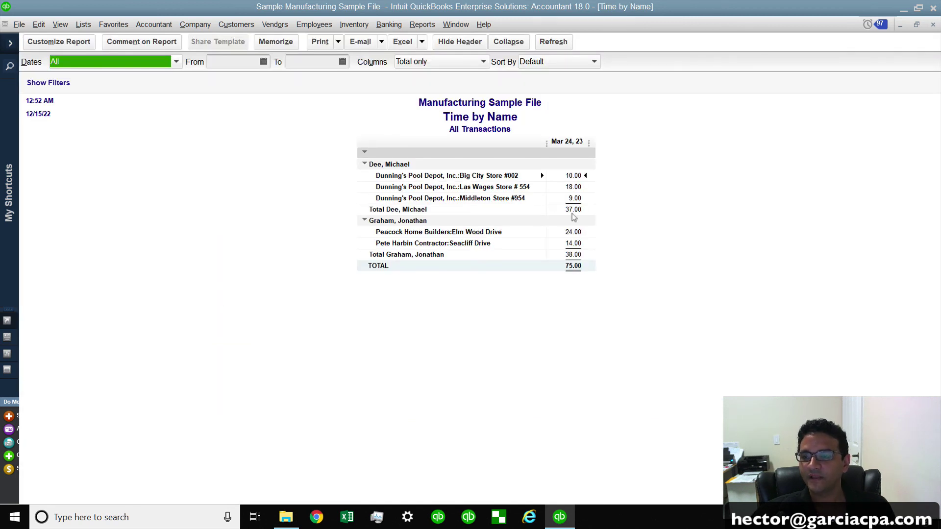
click(573, 187)
click(574, 243)
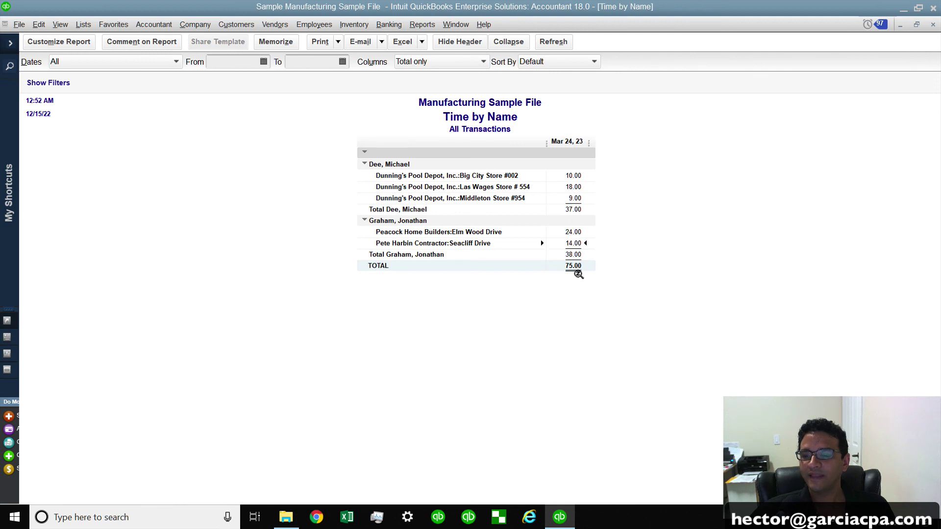